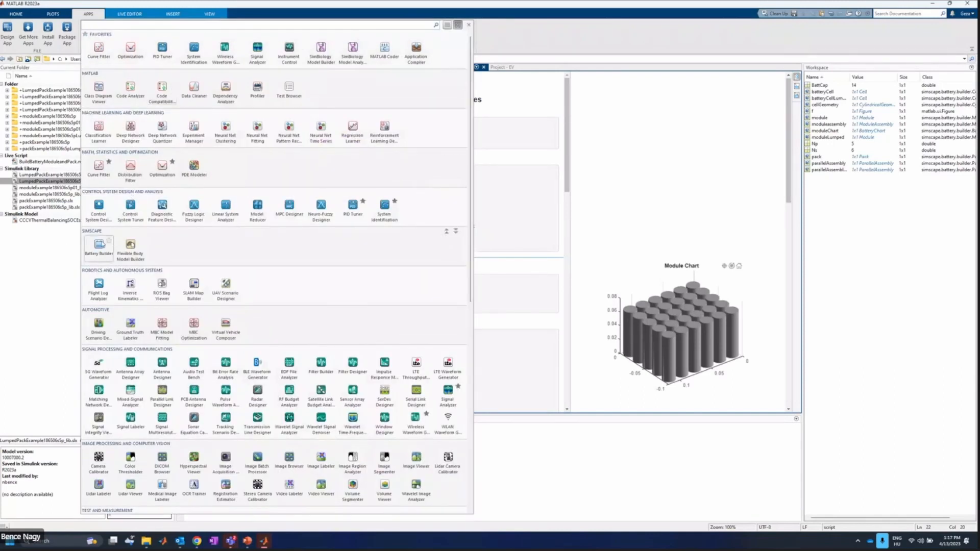
Close the apps gallery, enter batteryBuilder in the Command Window and switch to the Battery Builder app
left_click(532, 469)
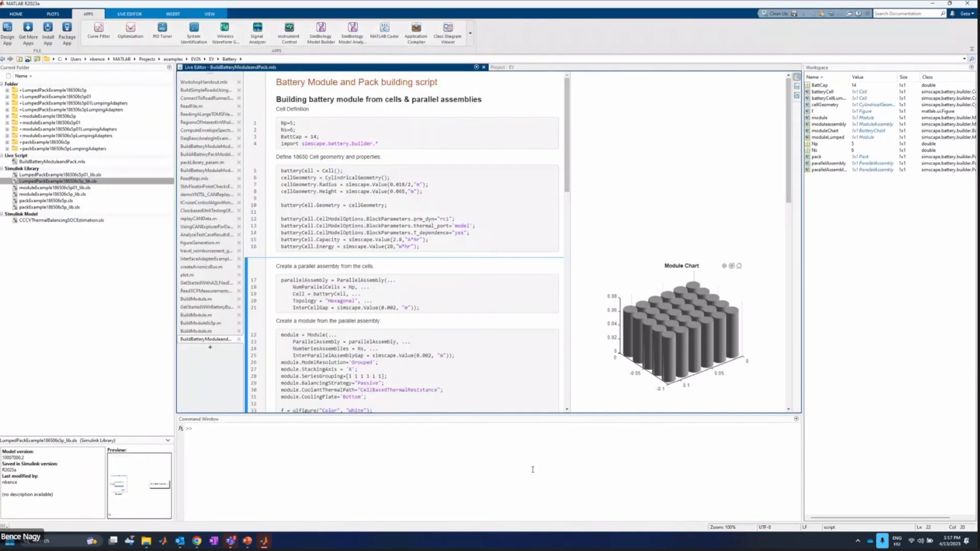
type("ba")
left_click(291, 450)
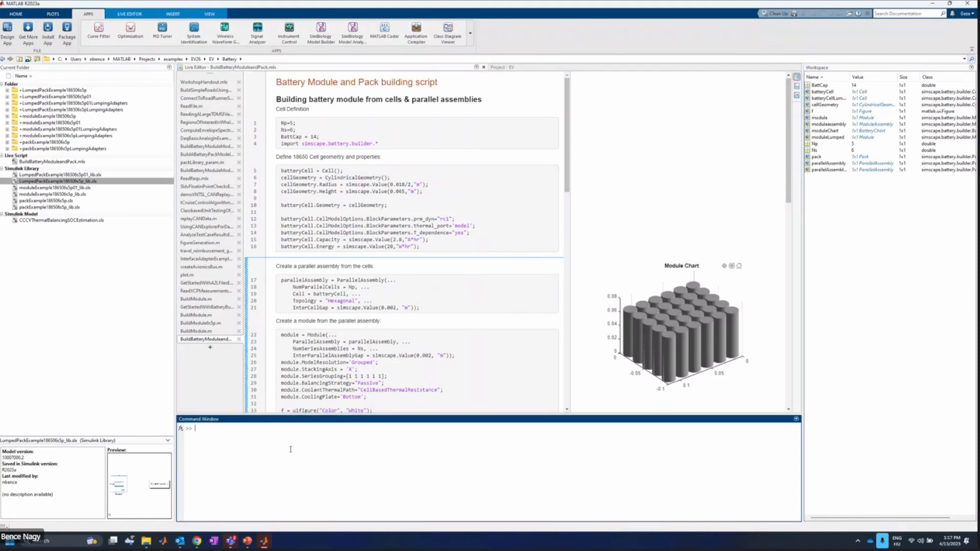
type("batteryBuilder")
mouse_move(263, 541)
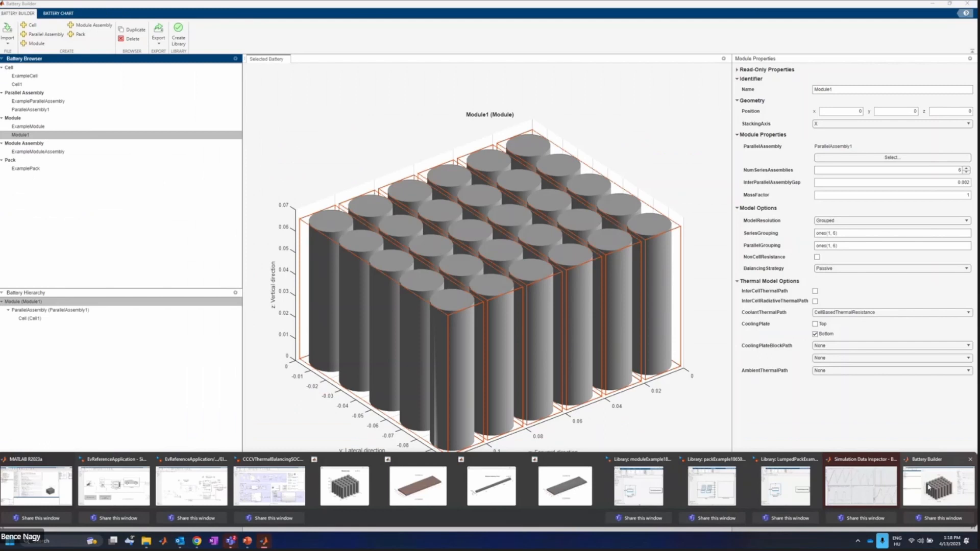
left_click(924, 491)
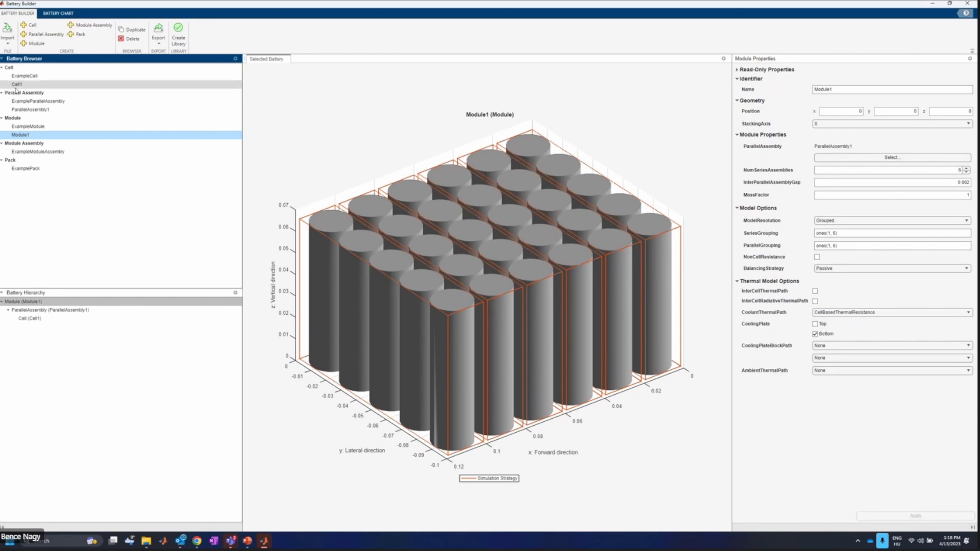
Examine Cell1's geometry options, radius, height, energy and cell model block path
left_click(16, 86)
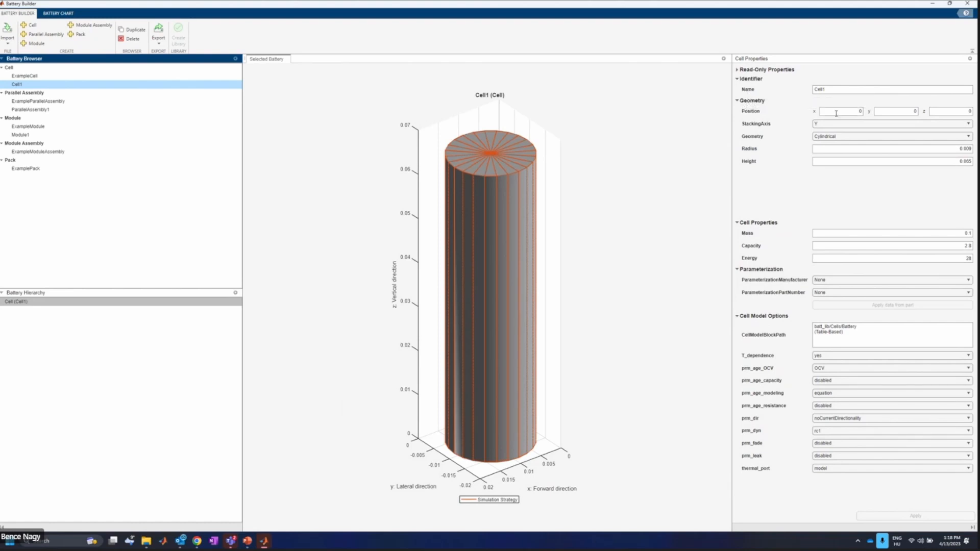
left_click(825, 149)
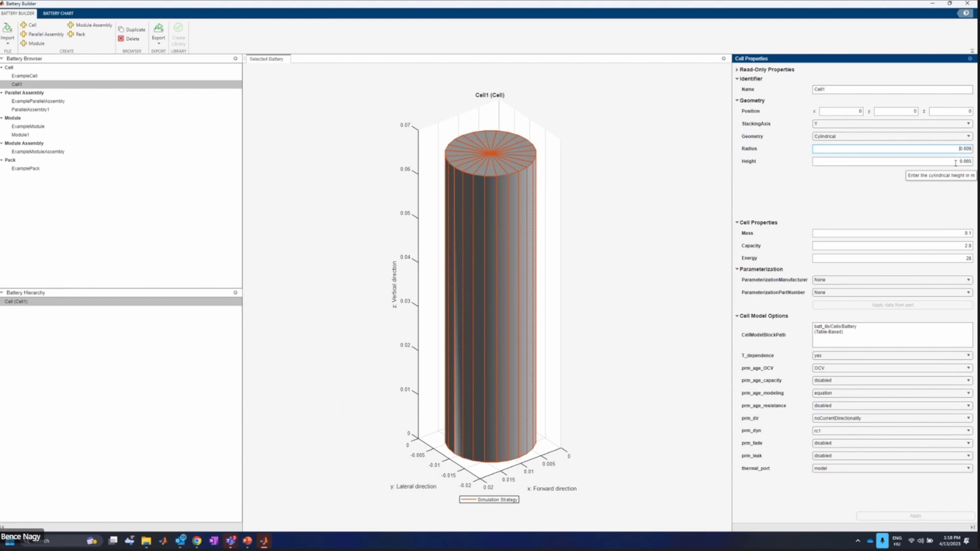
left_click(965, 163)
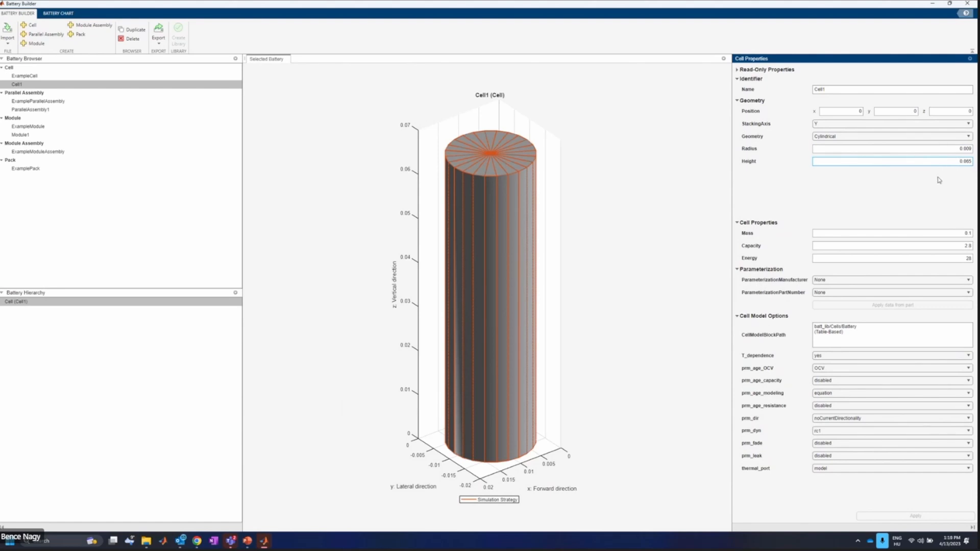
left_click(836, 139)
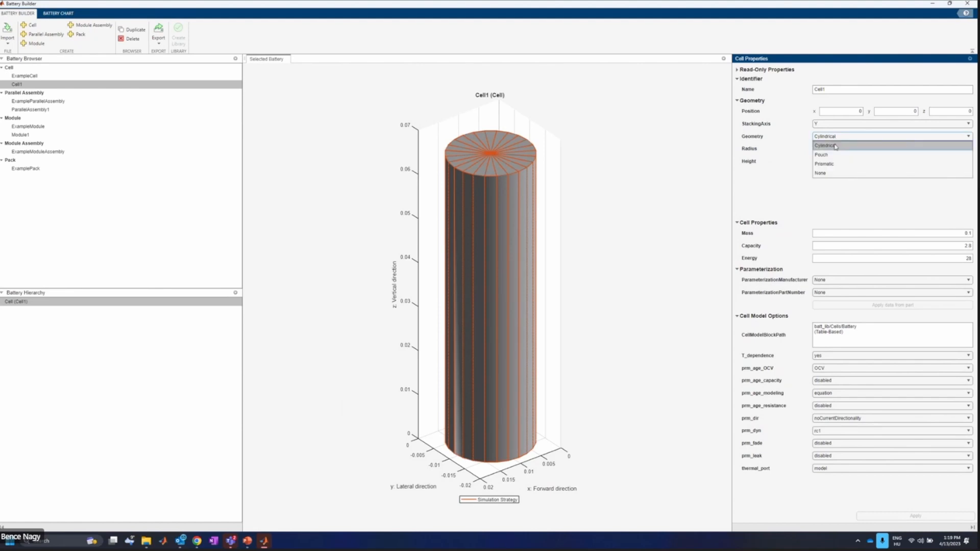
left_click(836, 147)
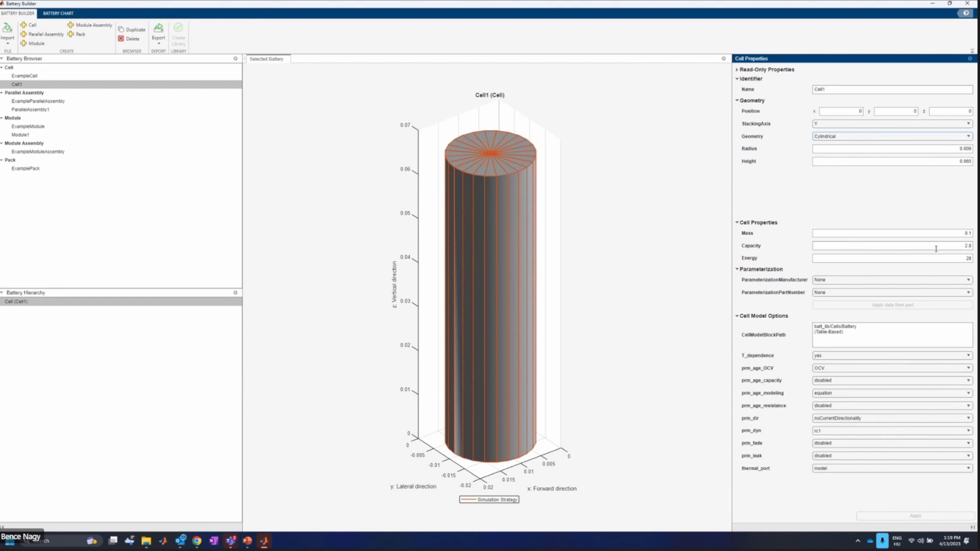
left_click(968, 259)
left_click(884, 334)
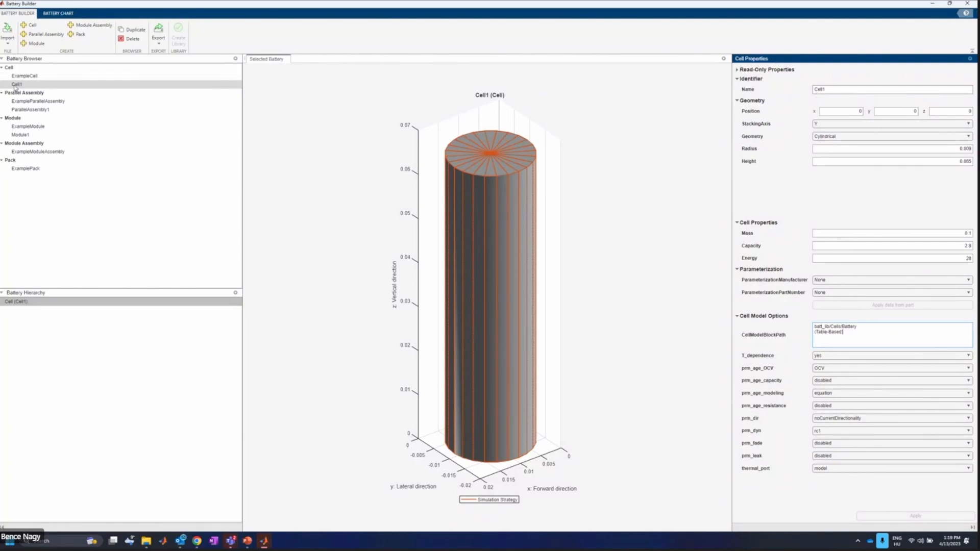
left_click(46, 88)
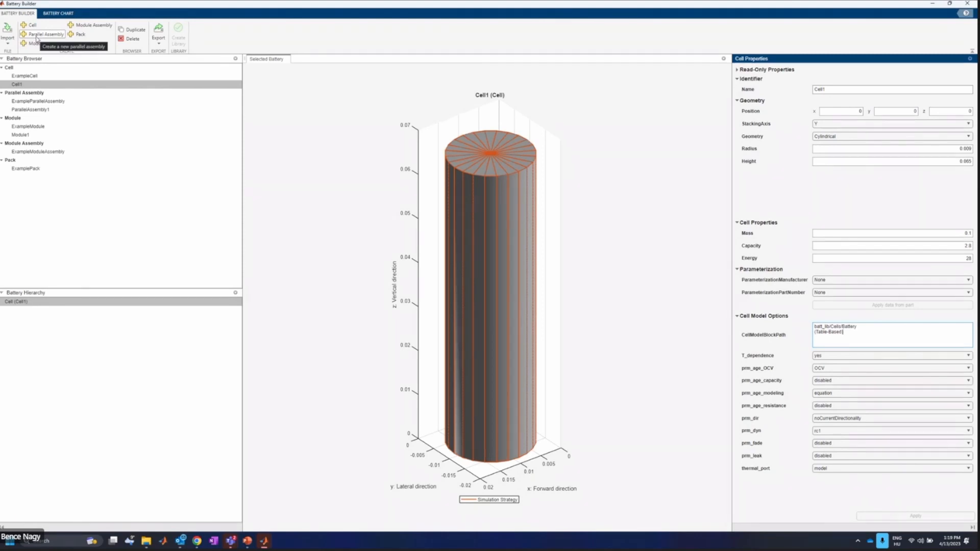
Display ParallelAssembly1 and examine its number of parallel cells and inter-cell gap
left_click(54, 110)
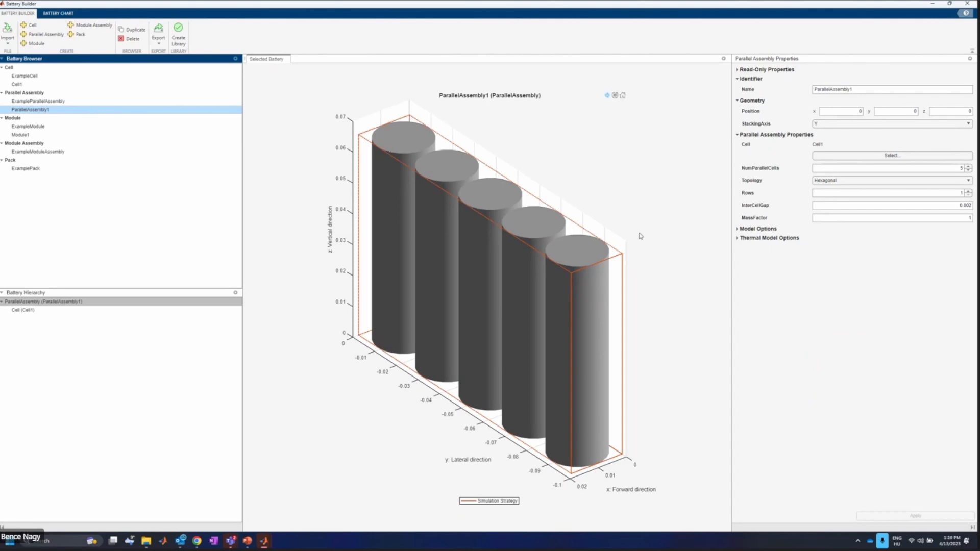
double_click(940, 170)
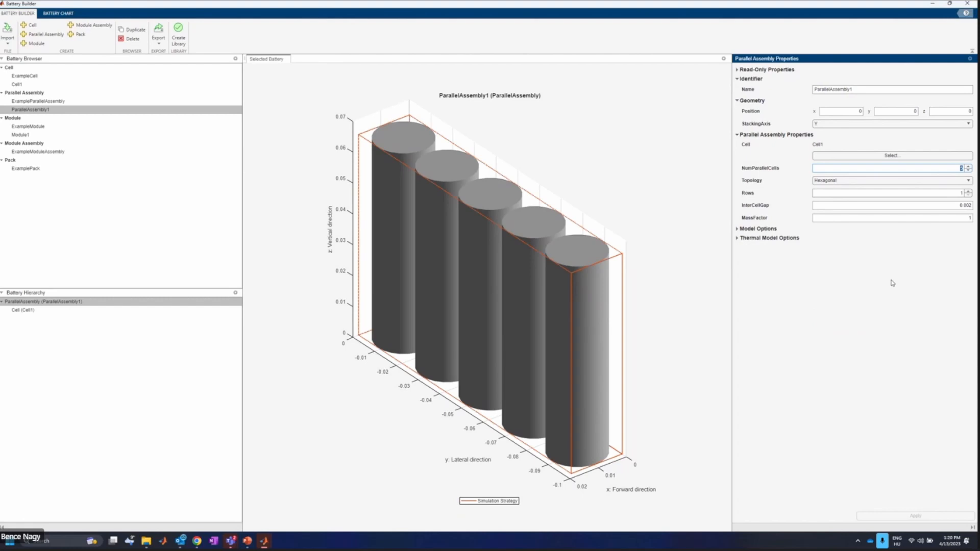
left_click(959, 205)
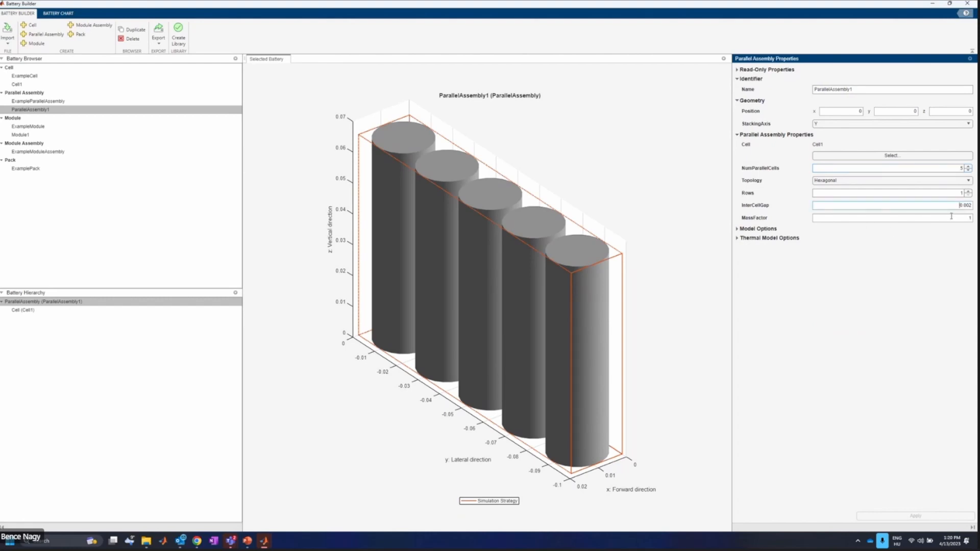
Expand ParallelAssembly1's model, thermal and read-only properties and check its coolant thermal path and balancing strategy options
left_click(738, 229)
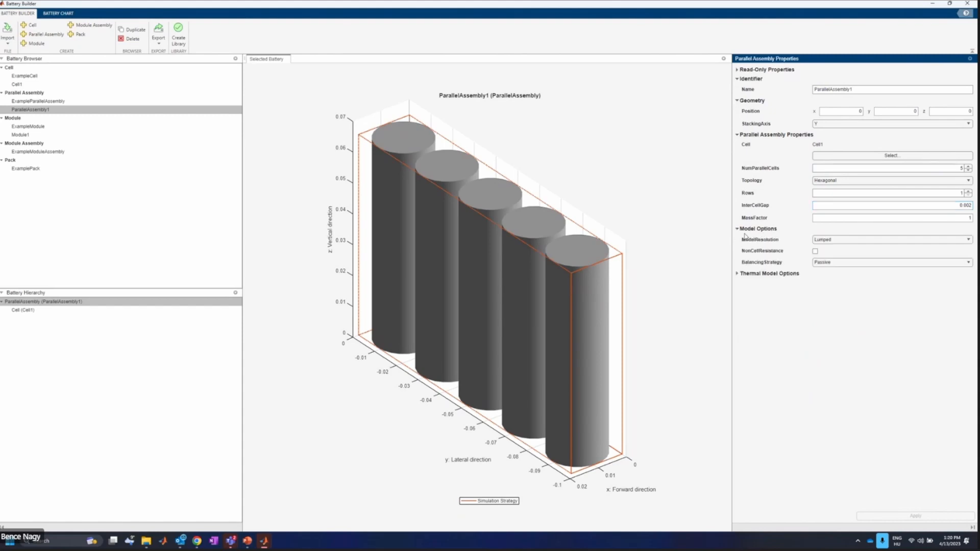
left_click(737, 274)
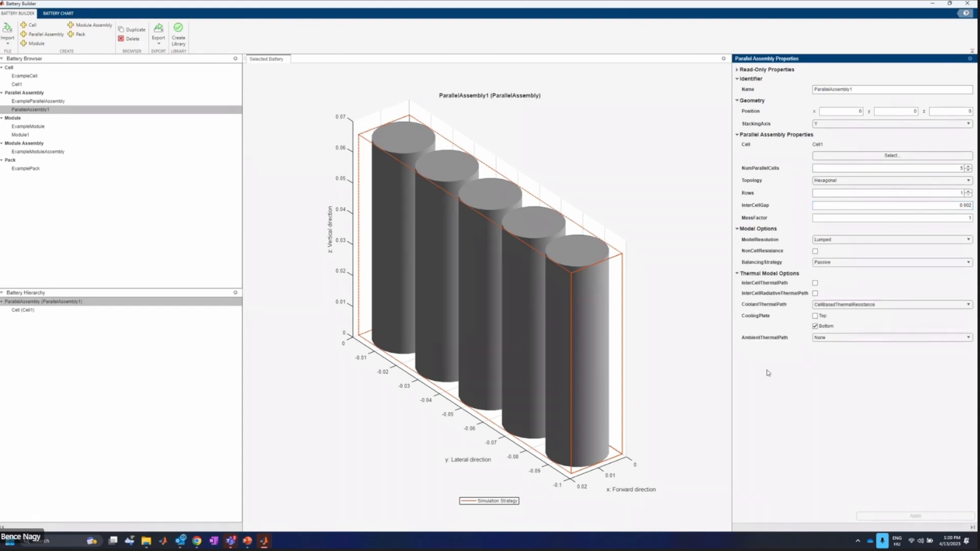
left_click(830, 305)
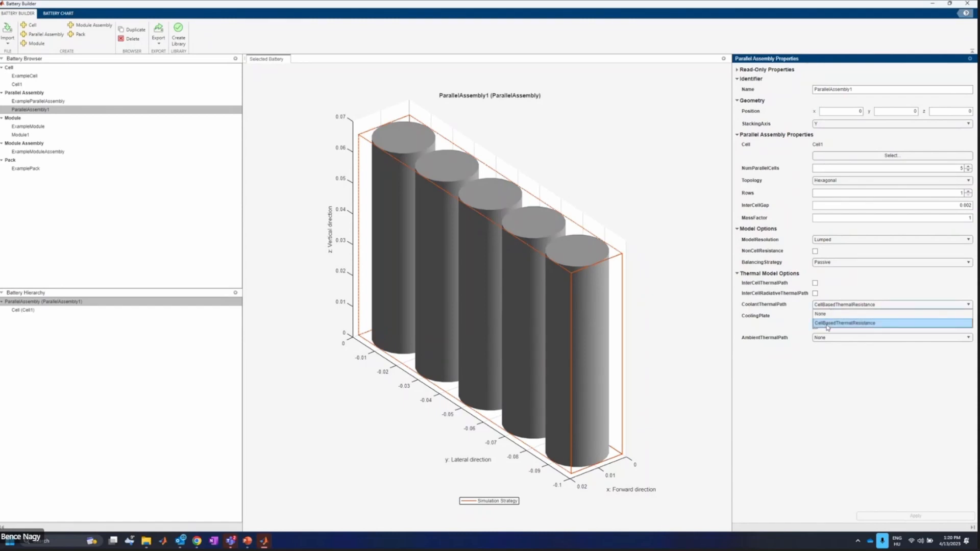
left_click(827, 325)
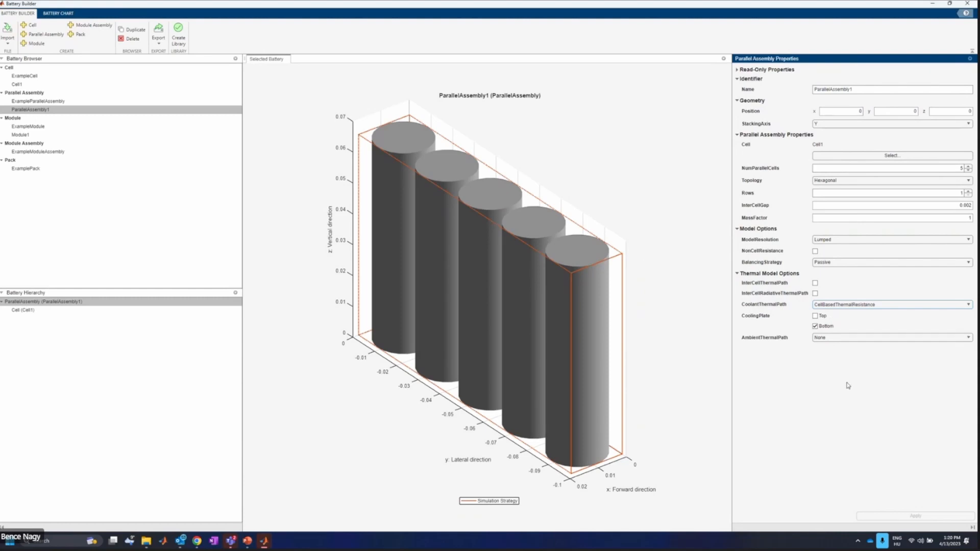
left_click(828, 263)
left_click(833, 281)
left_click(737, 70)
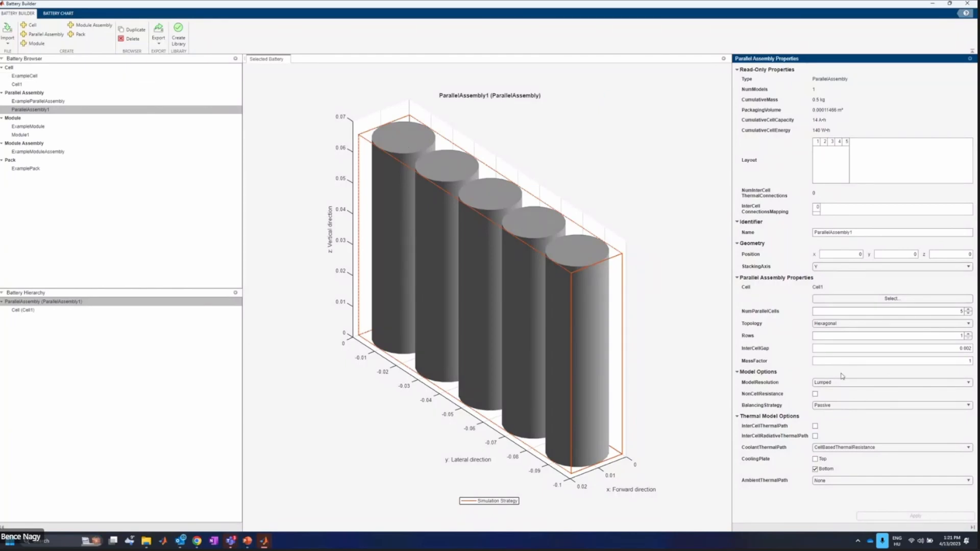
Display Module1 and examine its number of series assemblies, inter-assembly gap, model resolution and balancing strategy options
left_click(25, 135)
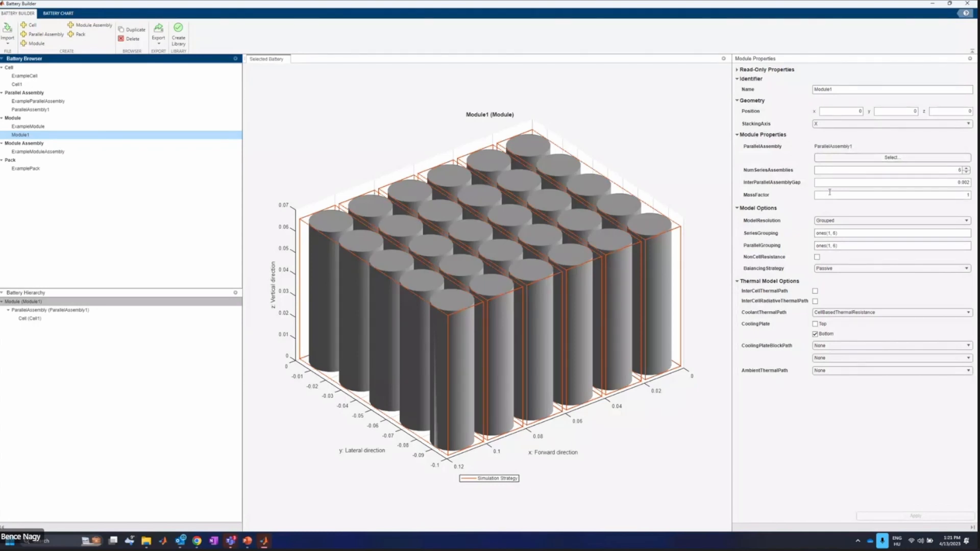
double_click(851, 173)
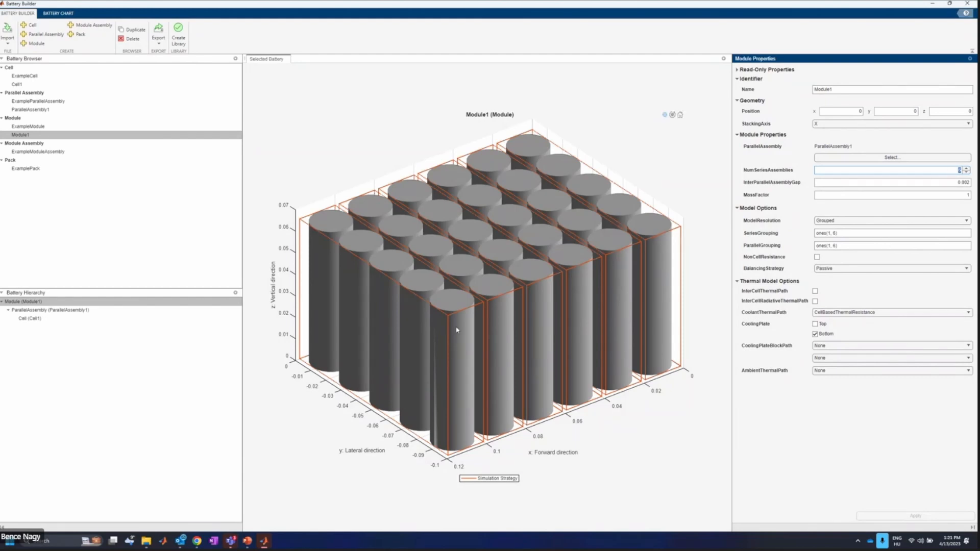
left_click(903, 185)
double_click(964, 183)
left_click(840, 223)
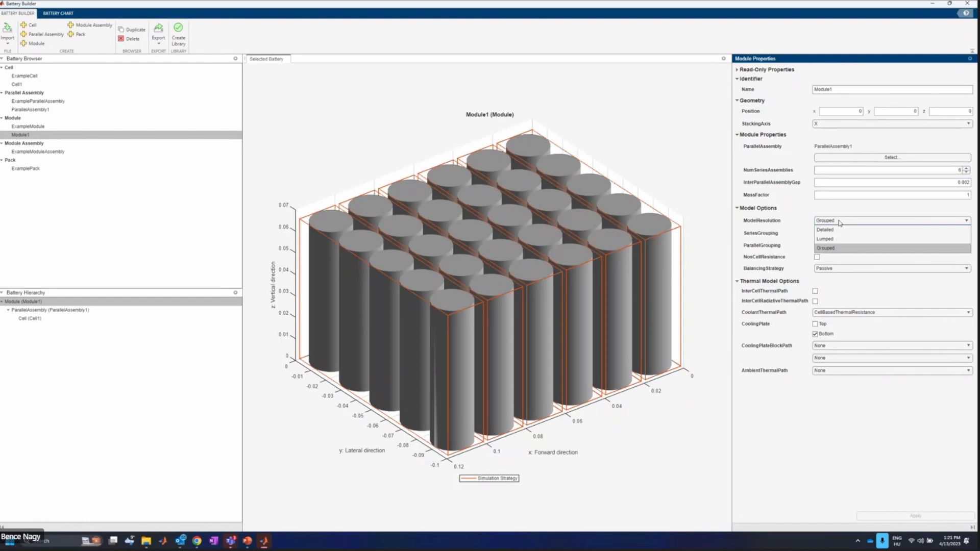
left_click(826, 248)
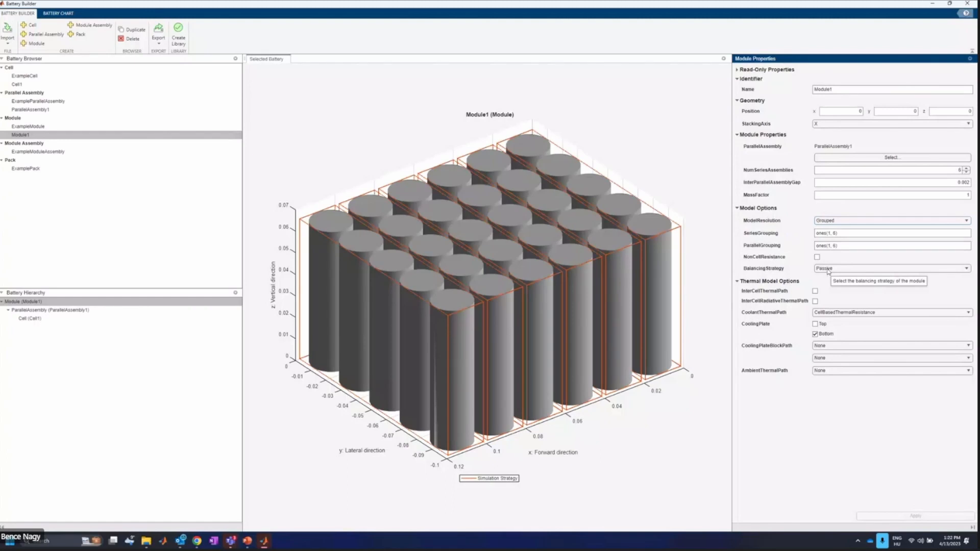
left_click(828, 270)
left_click(831, 289)
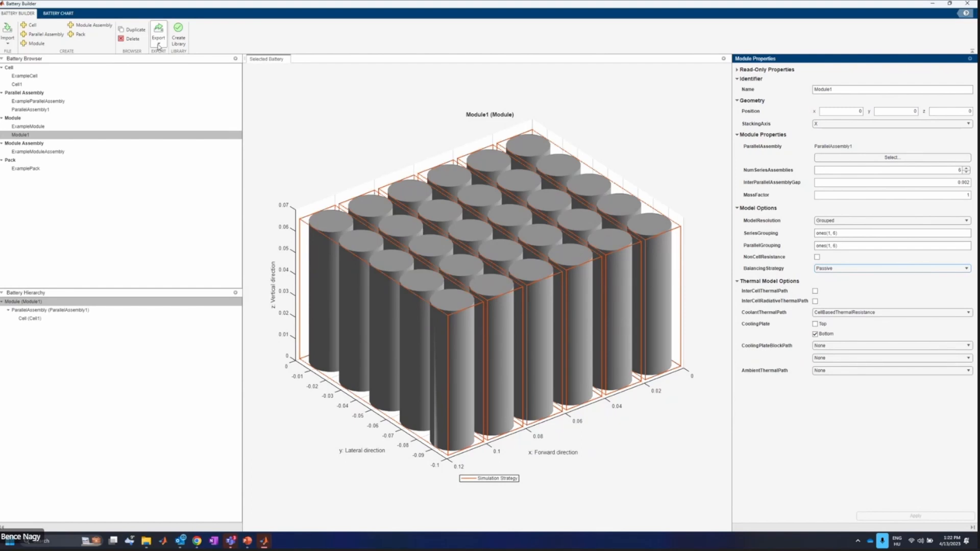
View the export options available for Module1, then minimize Battery Builder to return to MATLAB
left_click(158, 46)
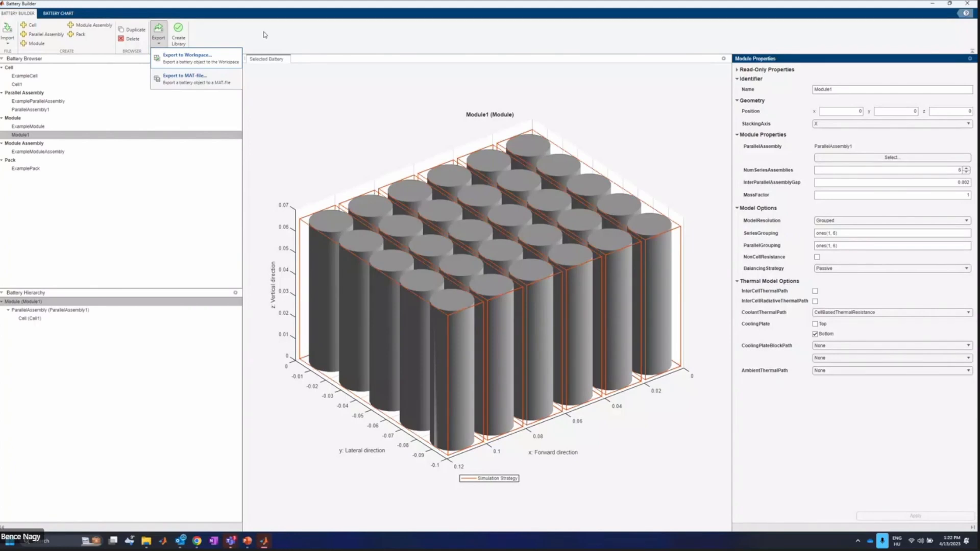
left_click(265, 34)
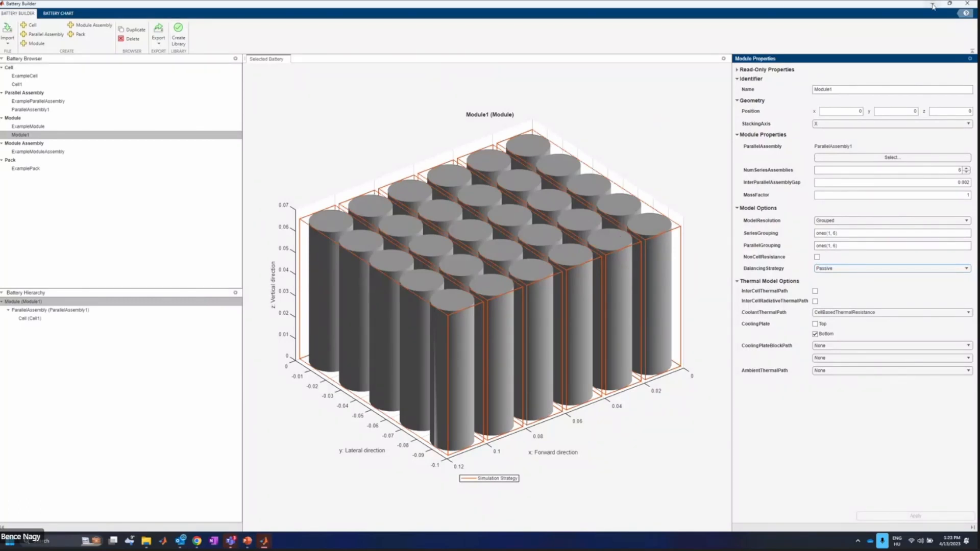
left_click(933, 6)
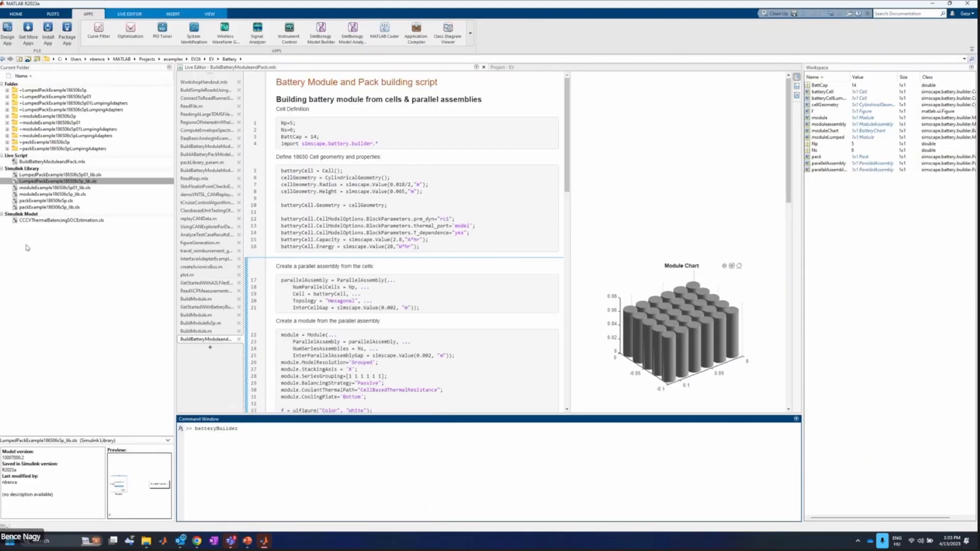
Locate the generated library files and inspect the Module1 block in the moduleExample186506s5p_lib Simulink library, then minimize the library
left_click(51, 207)
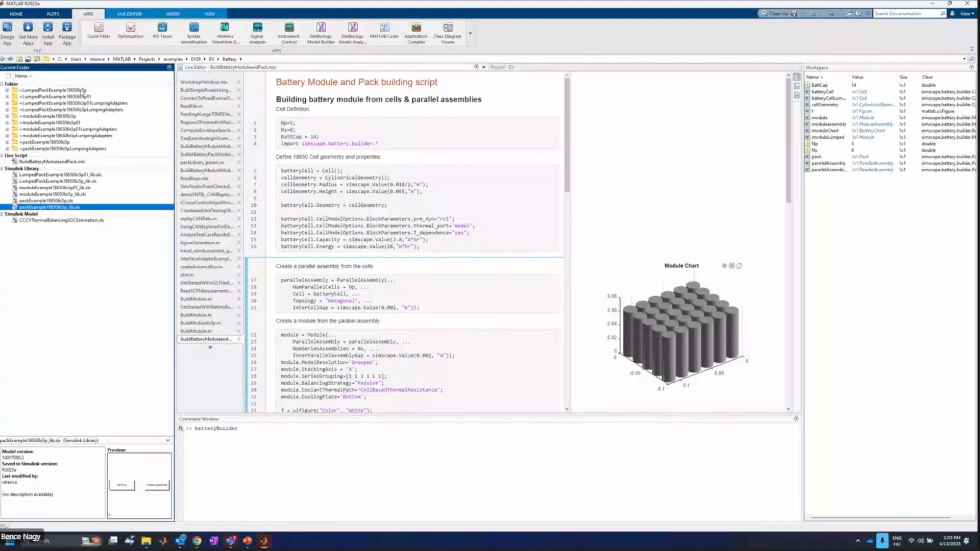
left_click(82, 90)
mouse_move(238, 543)
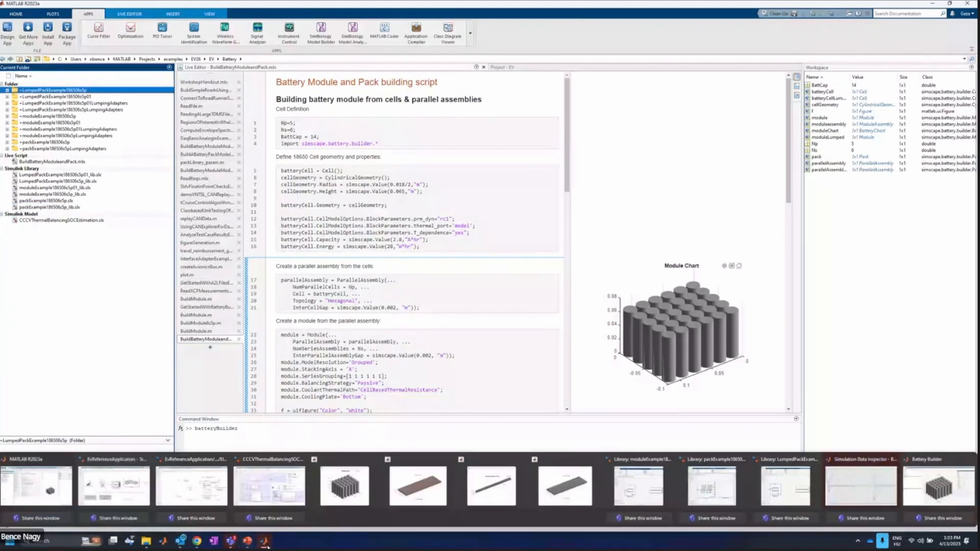
mouse_move(650, 490)
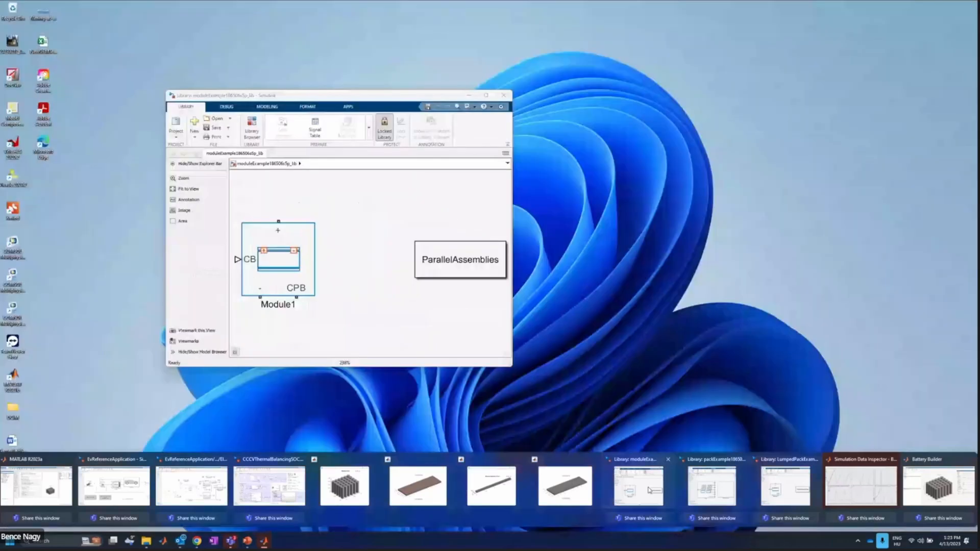
left_click(650, 490)
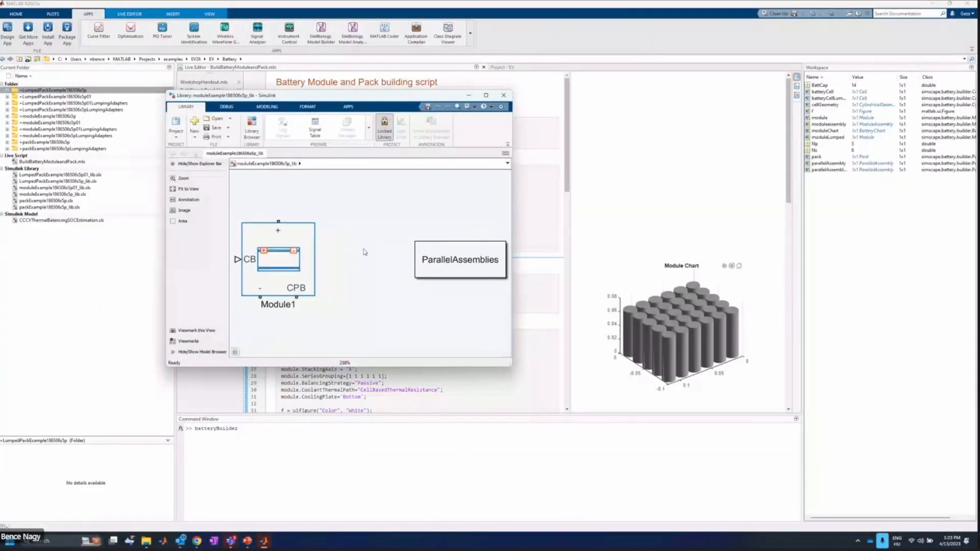
left_click(278, 283)
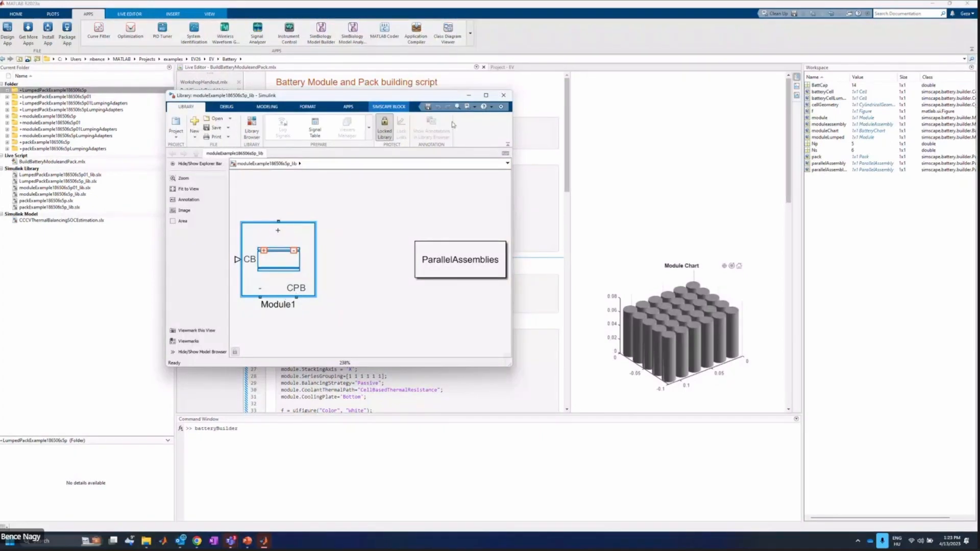
left_click(470, 95)
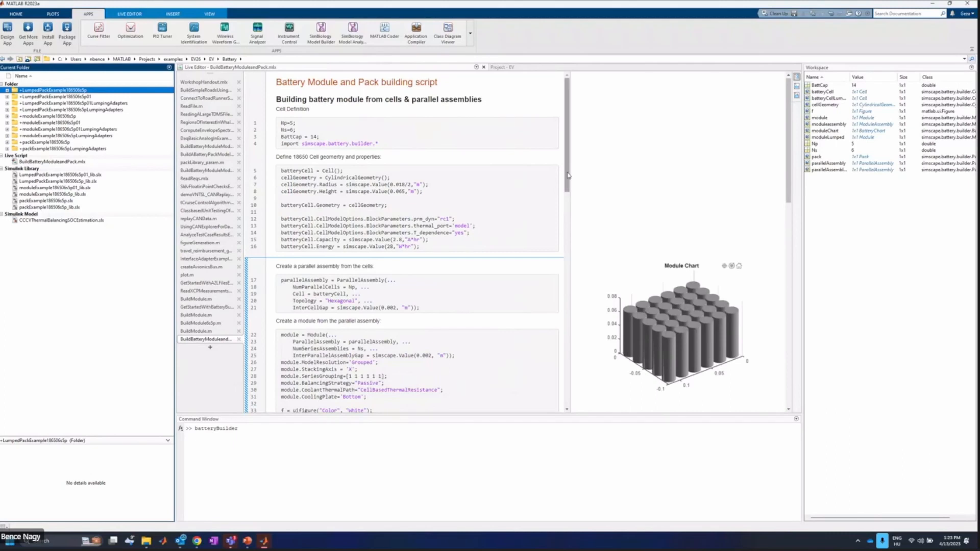
Examine the live script's "Scale up the module to build a detailed pack" section, highlighting the ModuleAssembly definition and its chart code
left_click(484, 240)
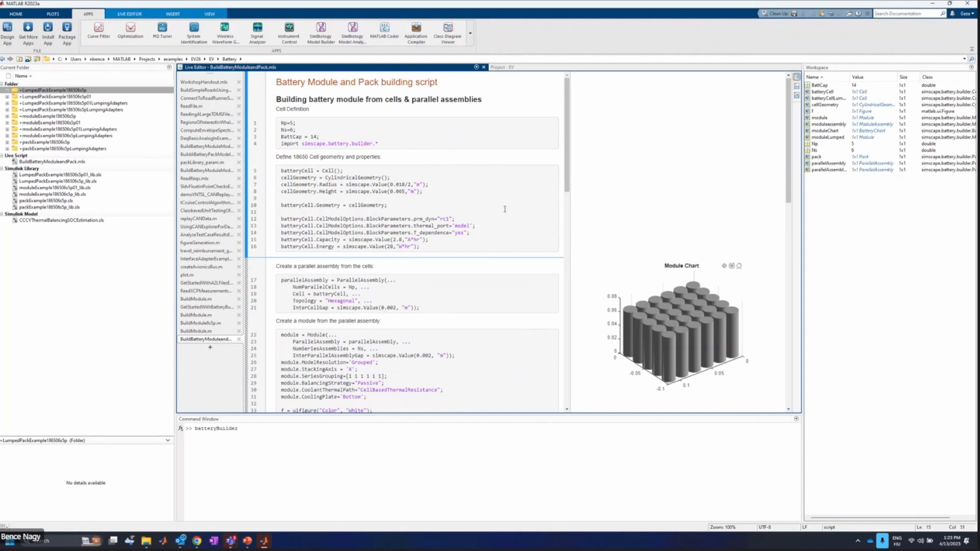
left_click_drag(570, 171, 541, 293)
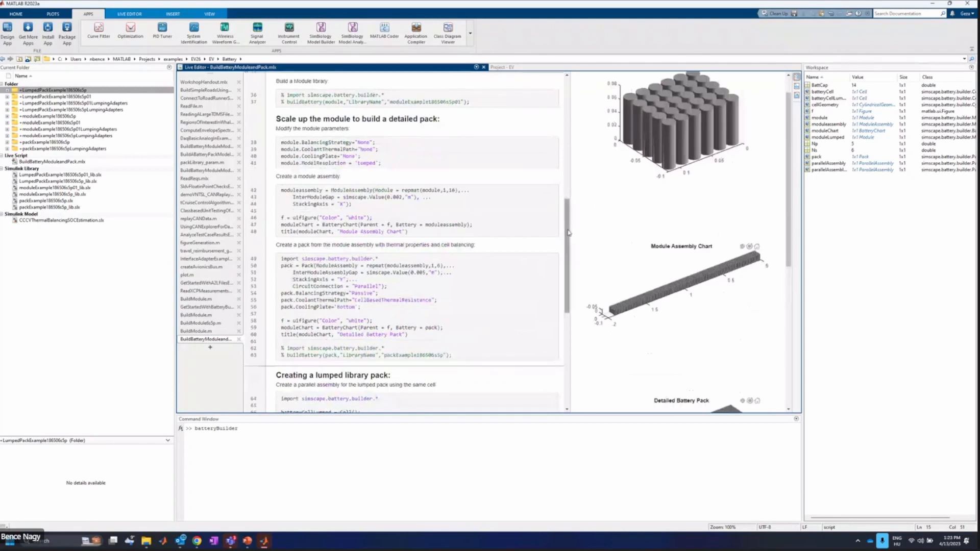
left_click_drag(569, 233, 569, 237)
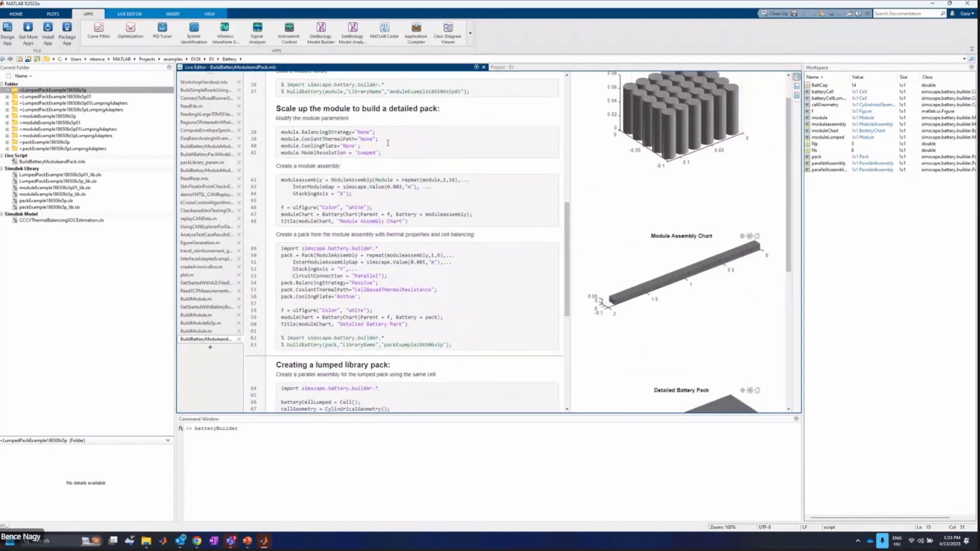
left_click(493, 222)
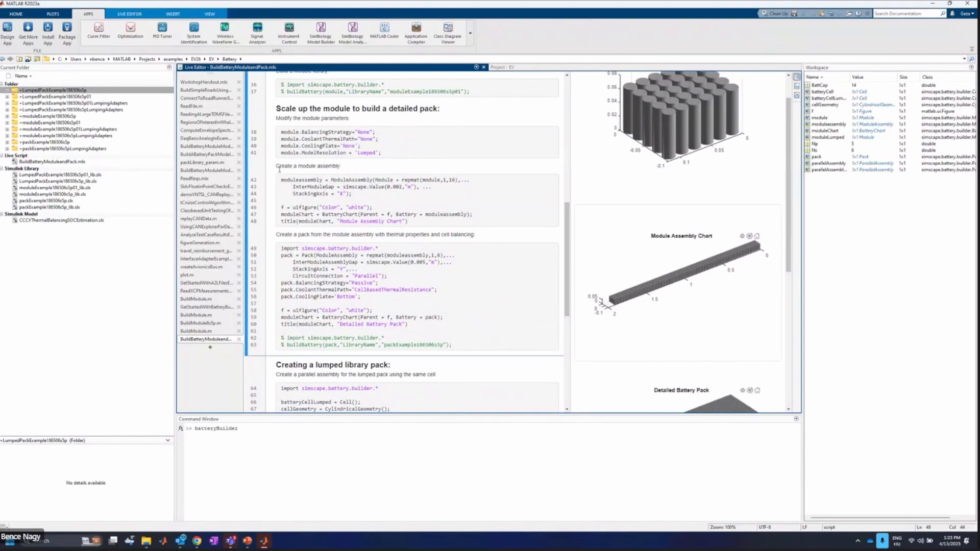
left_click_drag(277, 167, 350, 168)
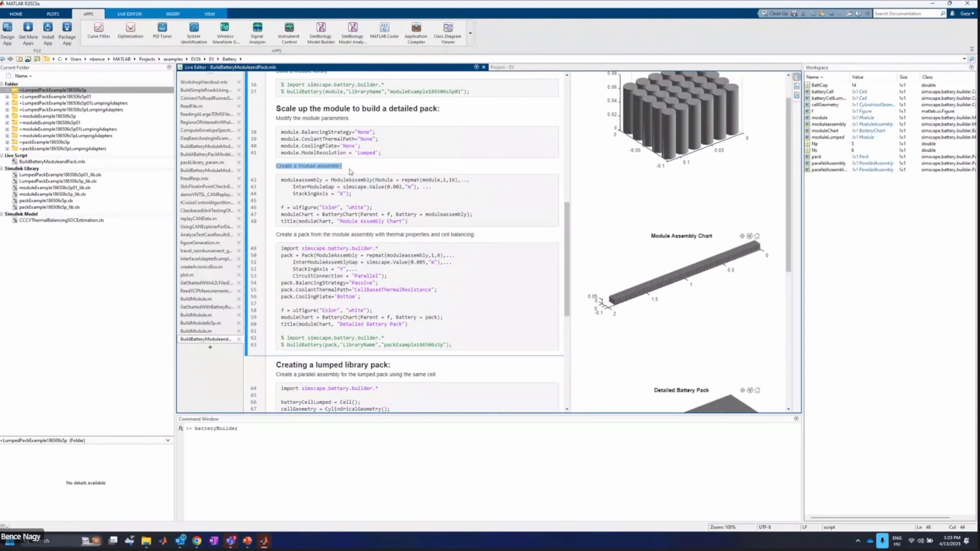
left_click(284, 182)
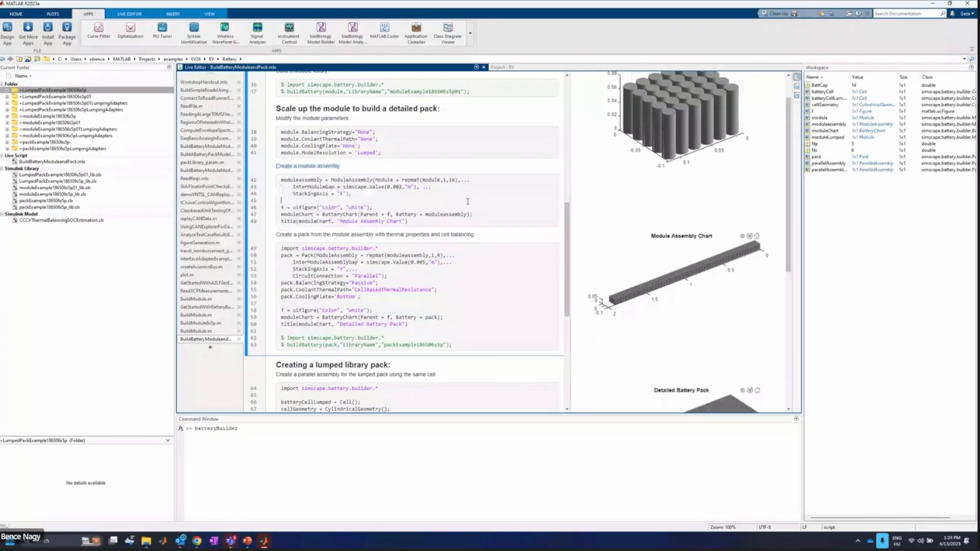
double_click(353, 179)
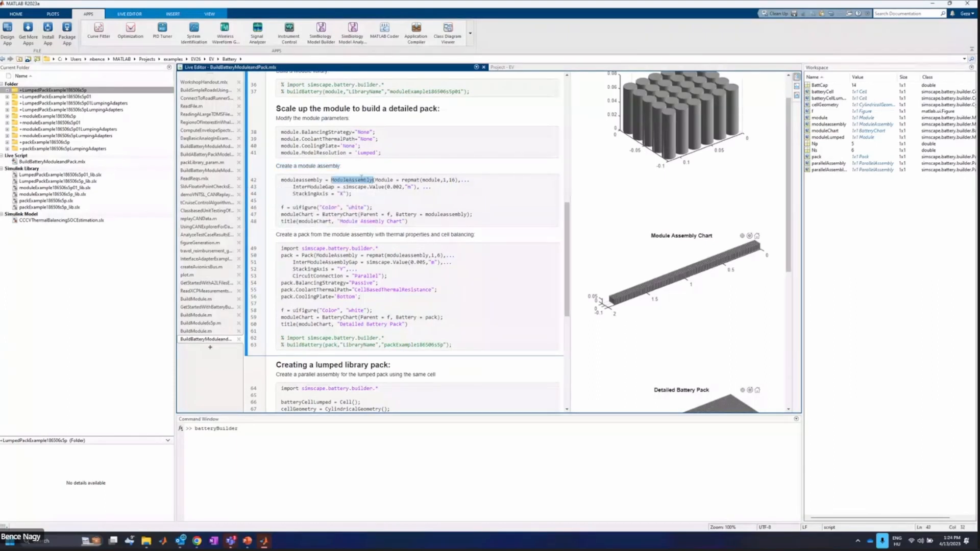
double_click(345, 215)
left_click(451, 223)
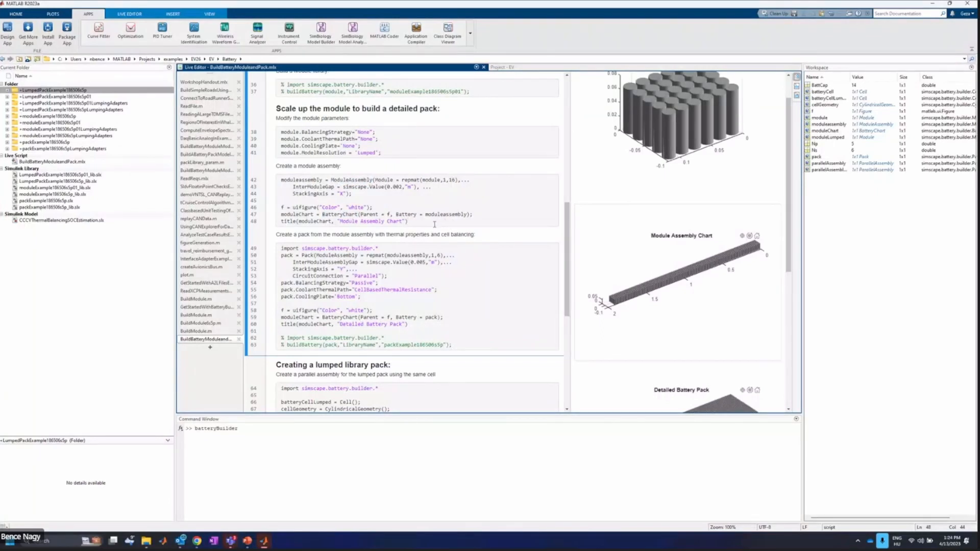
Examine the code that builds the detailed pack from module assemblies, highlighting the Pack definition and comparing it with the Detailed Battery Pack chart
left_click_drag(281, 180, 473, 348)
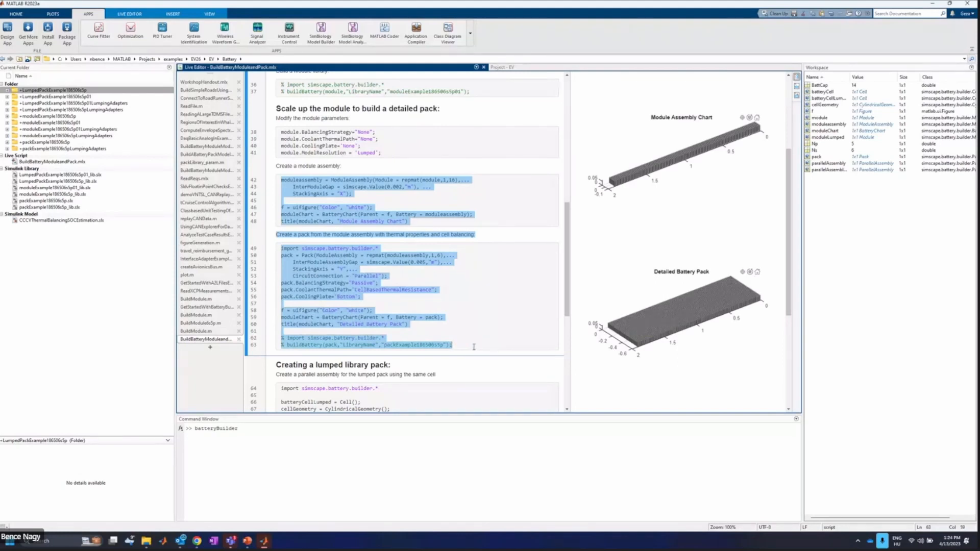
left_click(474, 347)
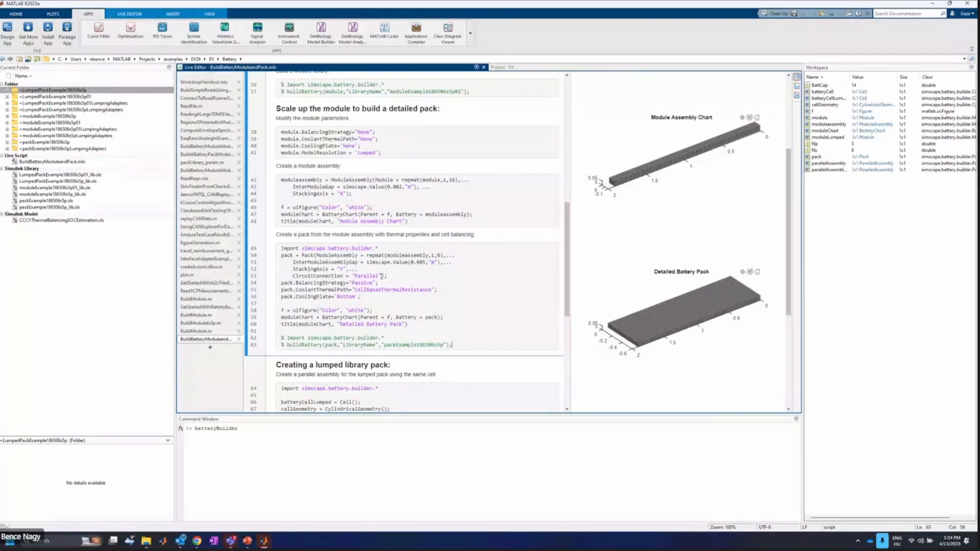
double_click(360, 179)
double_click(308, 256)
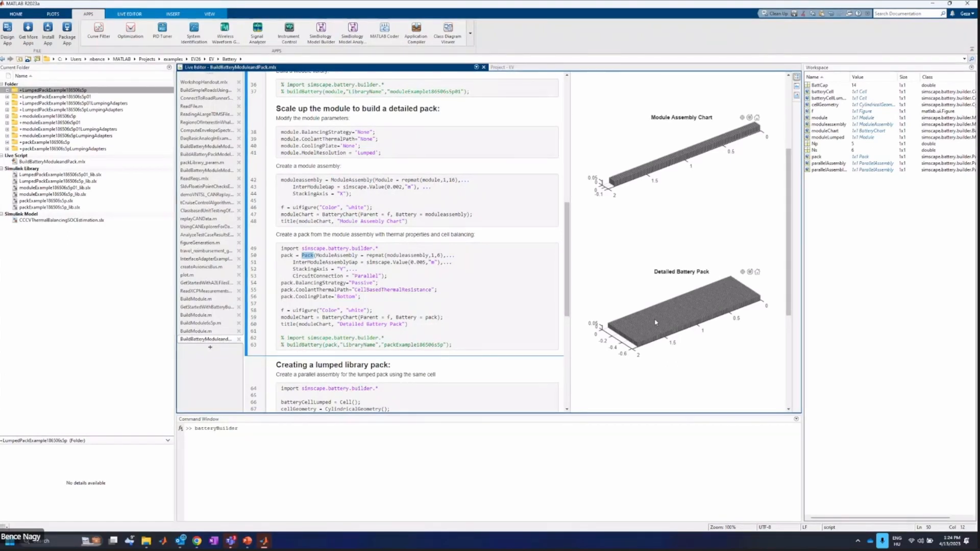
left_click(416, 299)
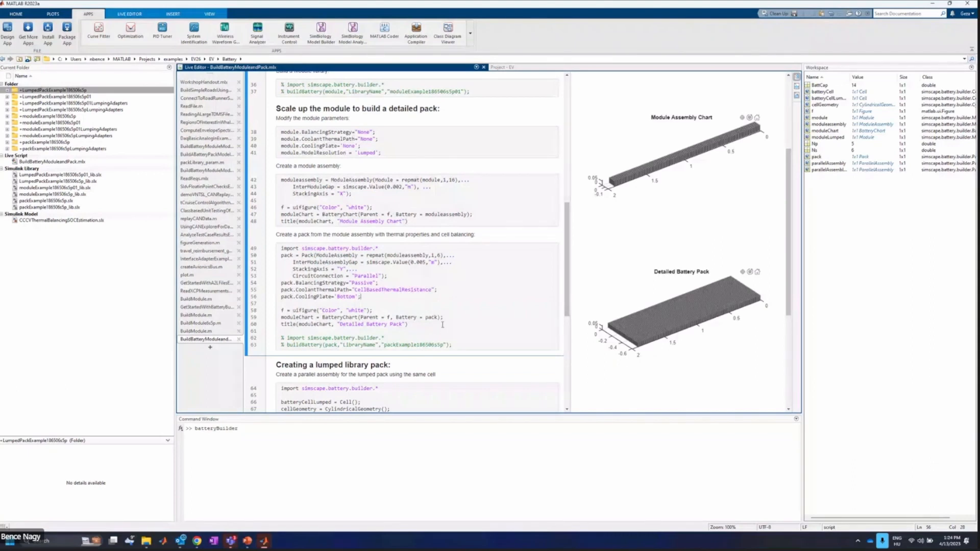
left_click(442, 325)
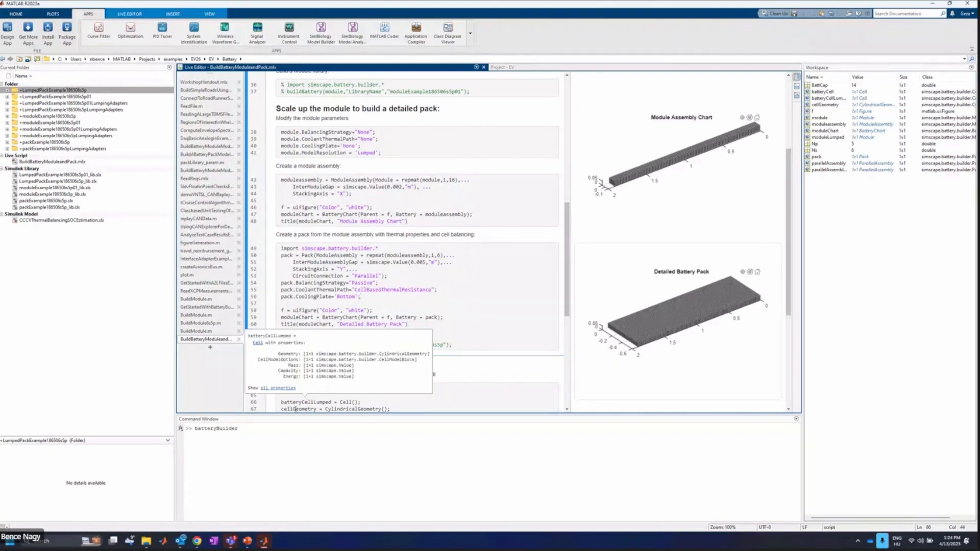
Display the Detailed Battery Pack and Lumped Battery Pack figures together to compare their simulation strategies
mouse_move(266, 544)
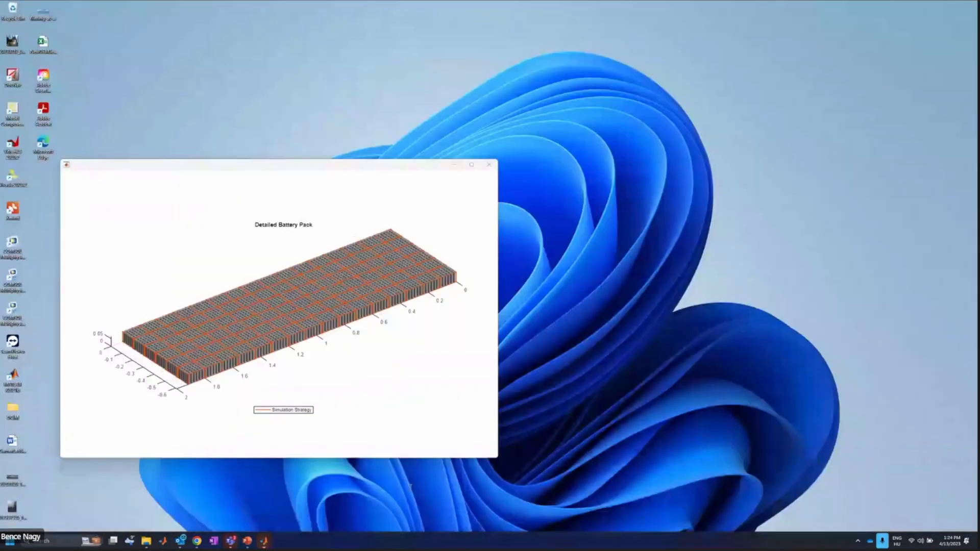
left_click(418, 485)
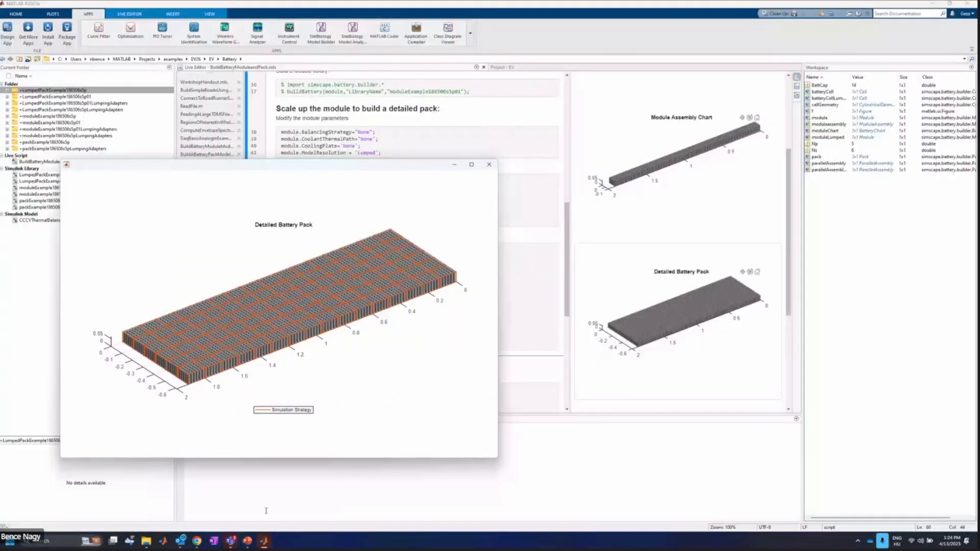
mouse_move(264, 541)
left_click(516, 488)
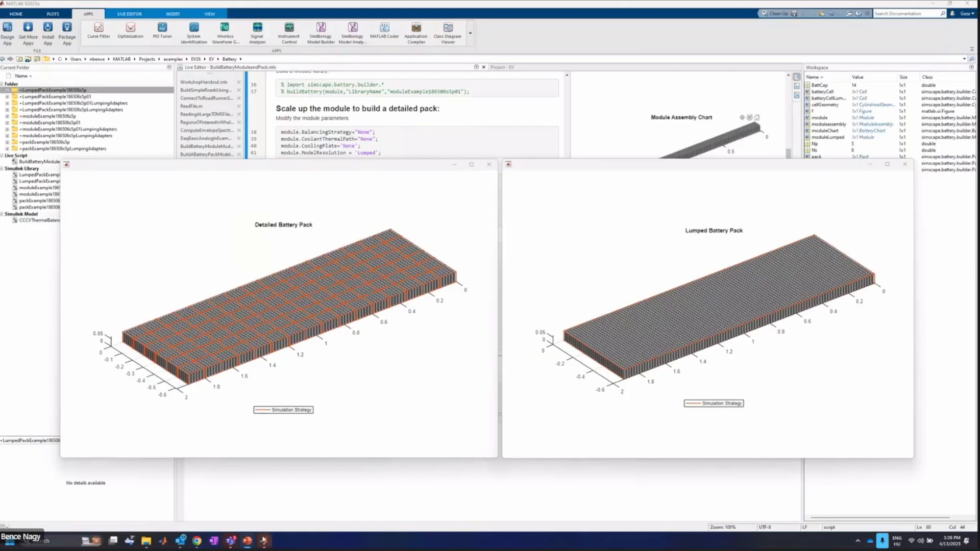
Switch to the CCCVThermalBalancingSOCEstimation Simulink model and view the block parameters of Module2 in the Plant Model
mouse_move(265, 541)
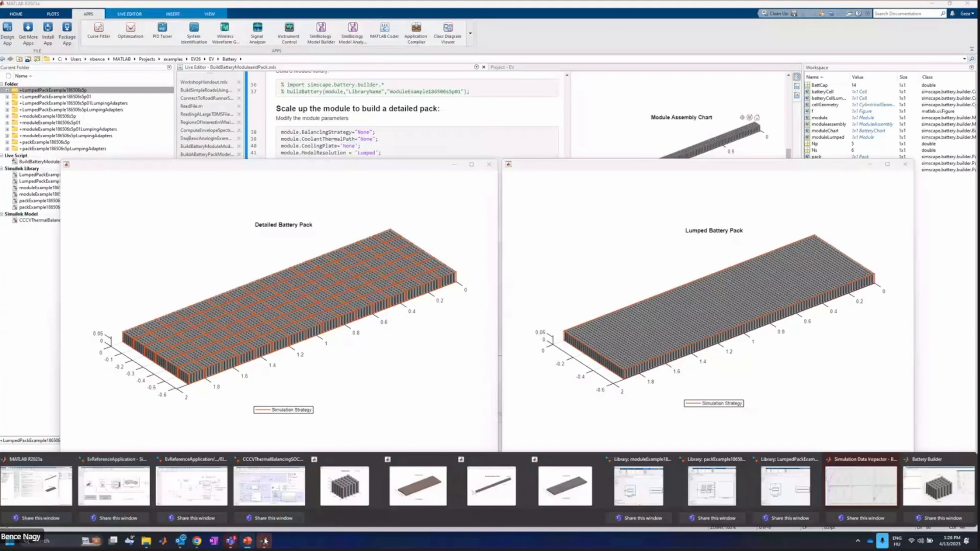
left_click(280, 493)
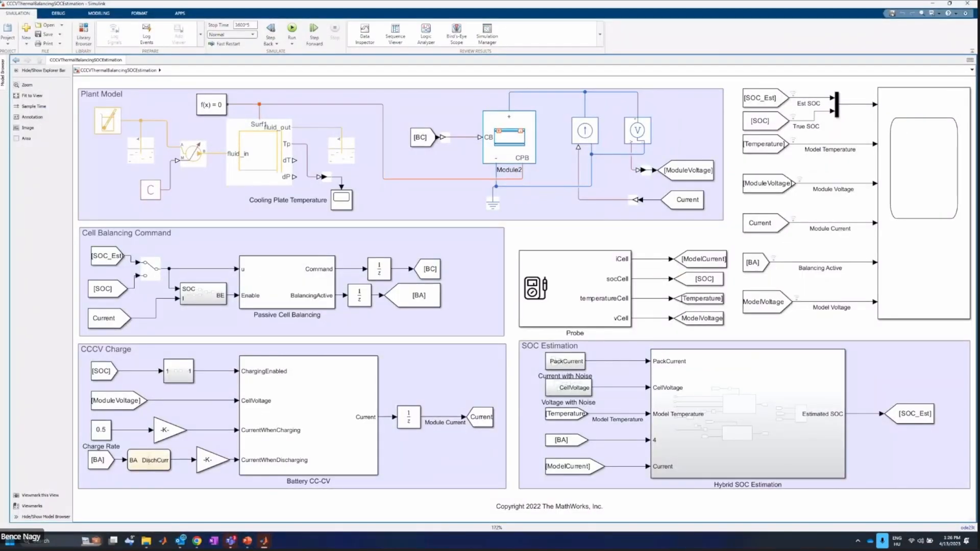
left_click(519, 151)
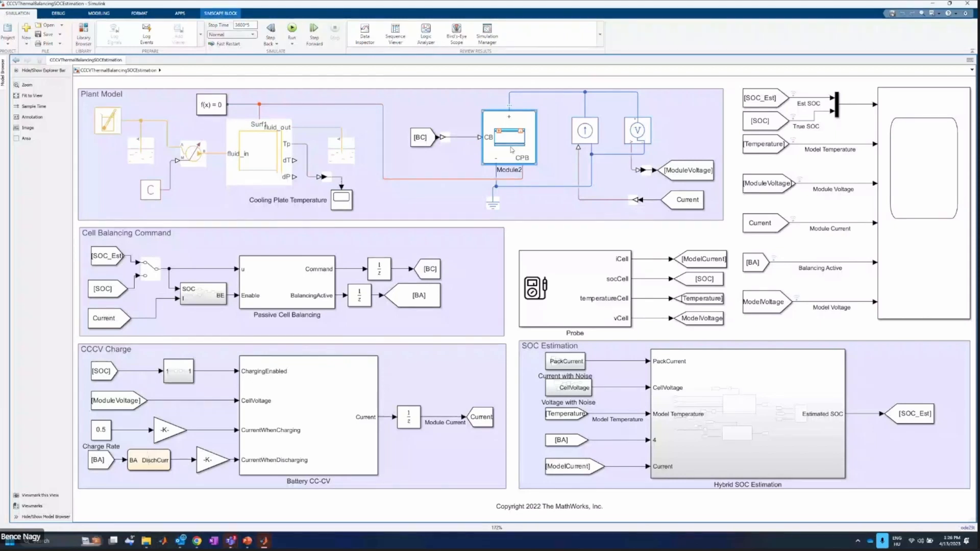
double_click(512, 150)
left_click_drag(592, 24, 630, 59)
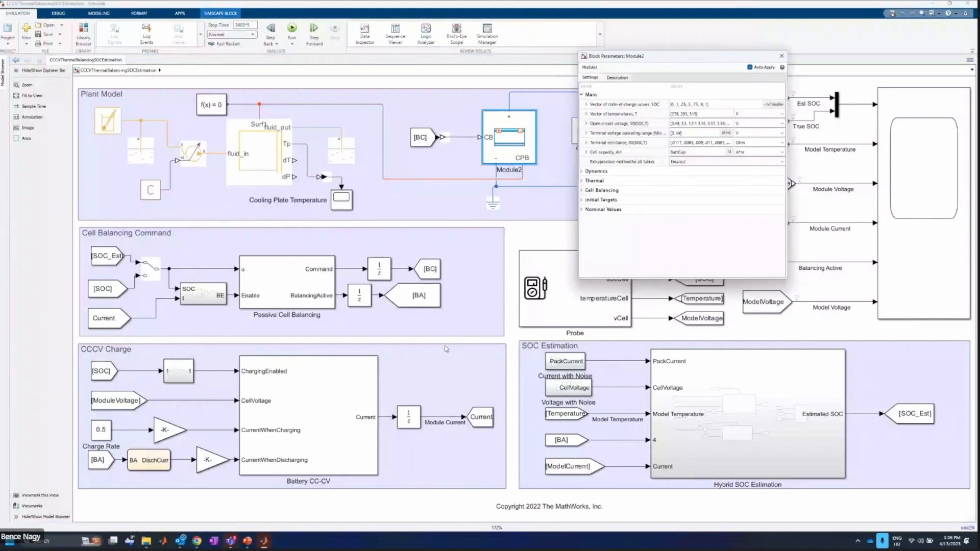
Add the Module1 block from the moduleExample186506s5p_lib library to the model below Module2, and delete the added copy again
left_click(265, 542)
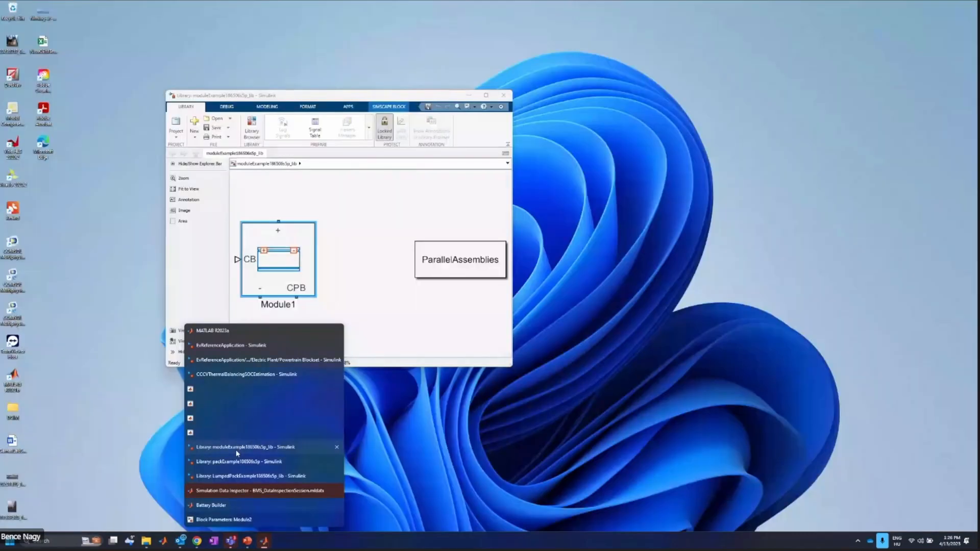
left_click(237, 450)
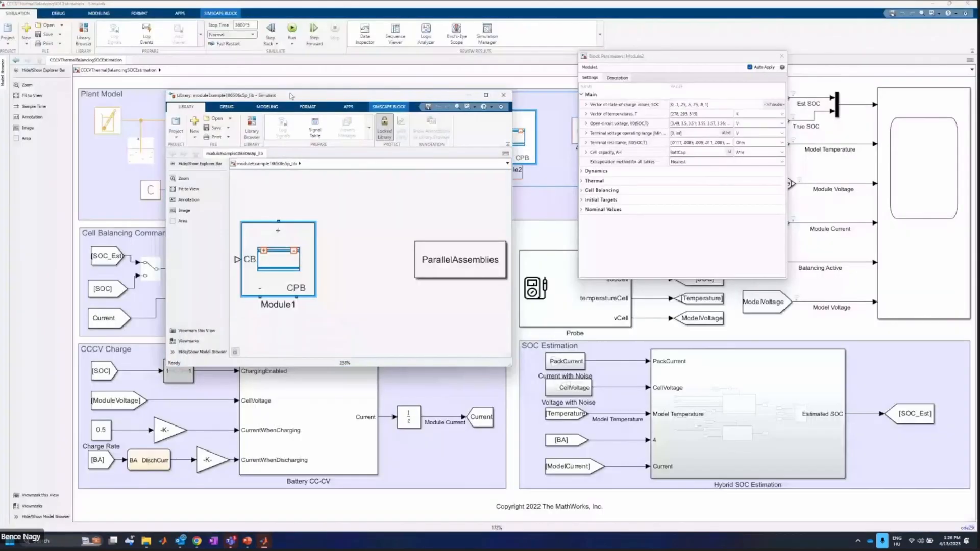
left_click_drag(293, 98, 671, 130)
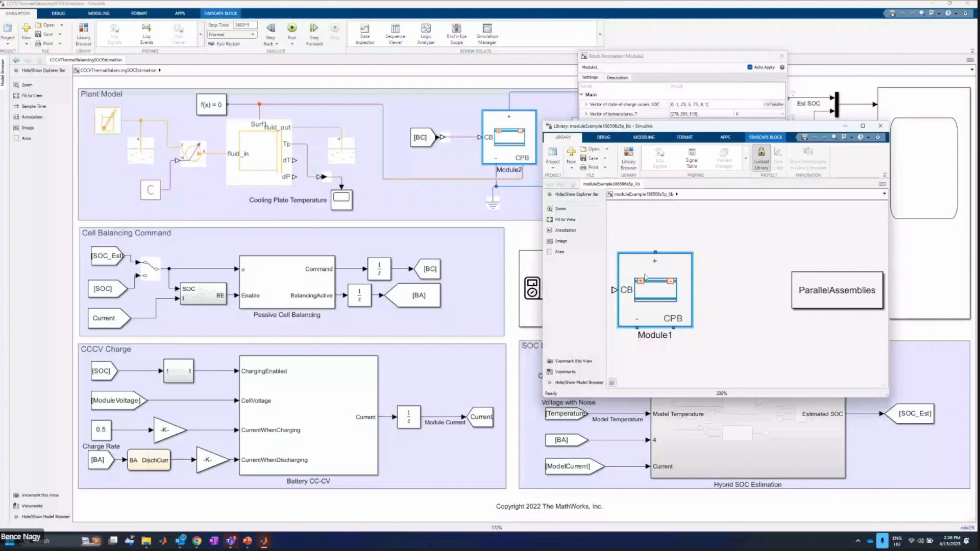
left_click_drag(646, 301, 427, 225)
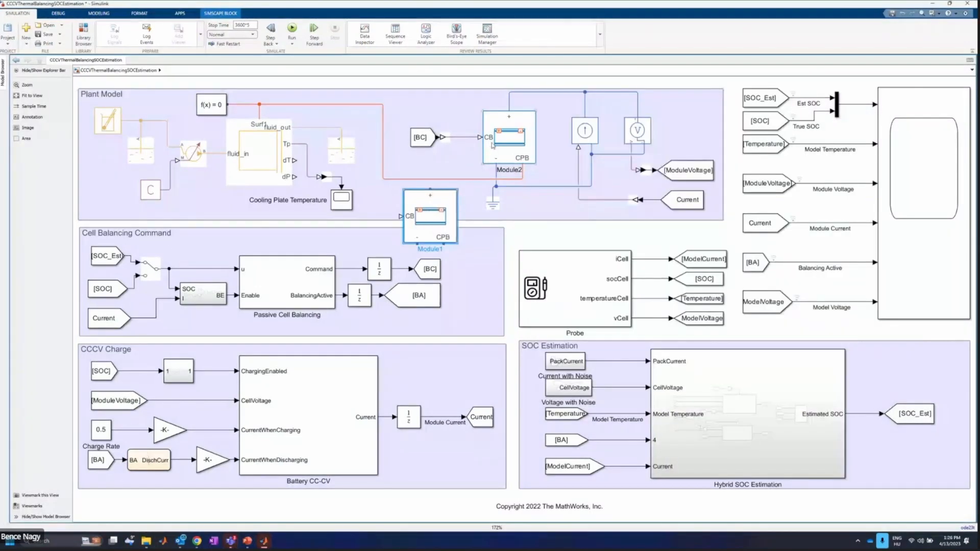
left_click(490, 143)
left_click(453, 203)
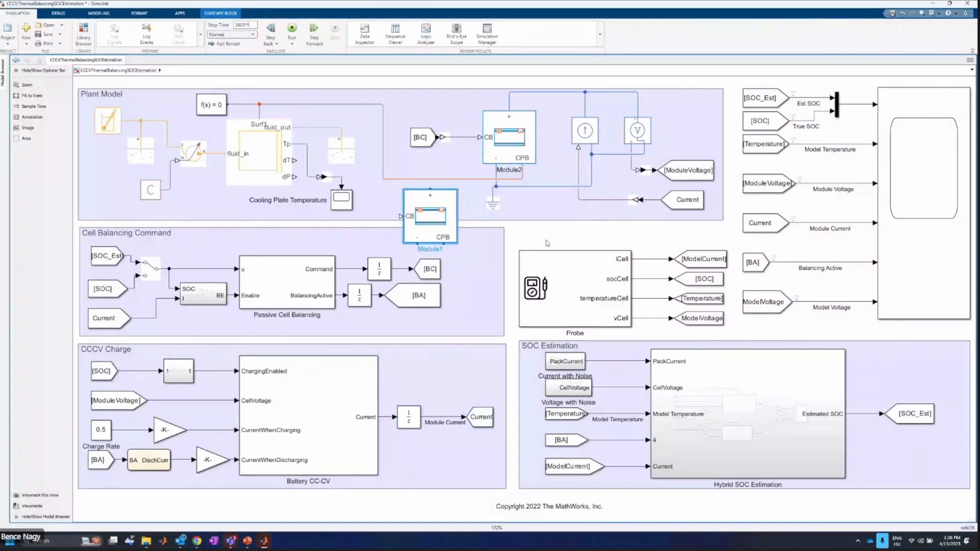
key("Delete")
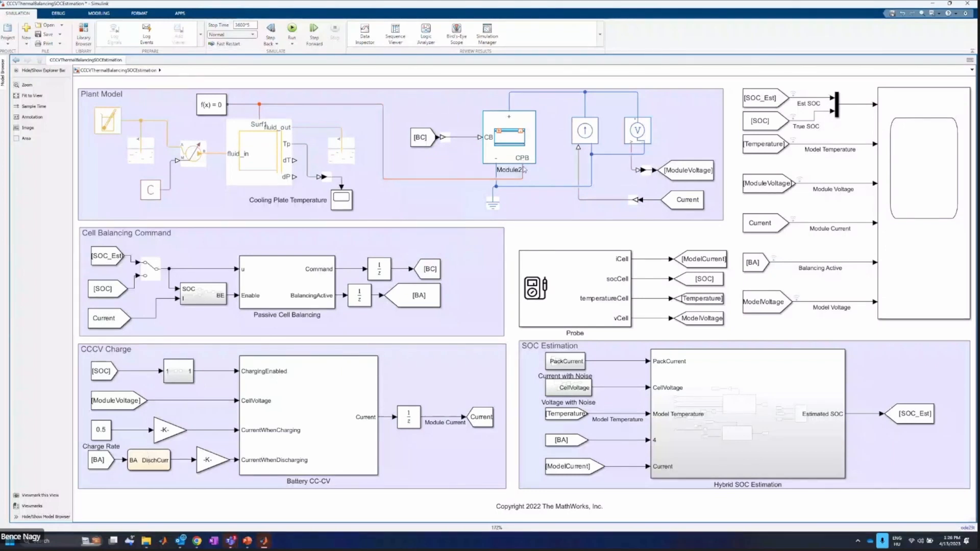
Inspect Module2's cell balancing, dynamics and thermal parameters, including the cell balancing shunt resistance, and close the block parameters
double_click(517, 149)
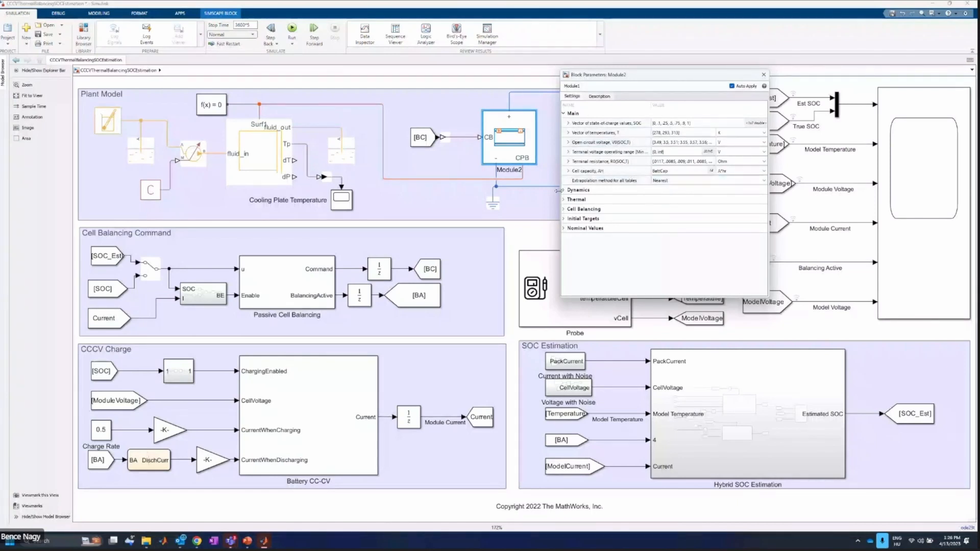
left_click(565, 209)
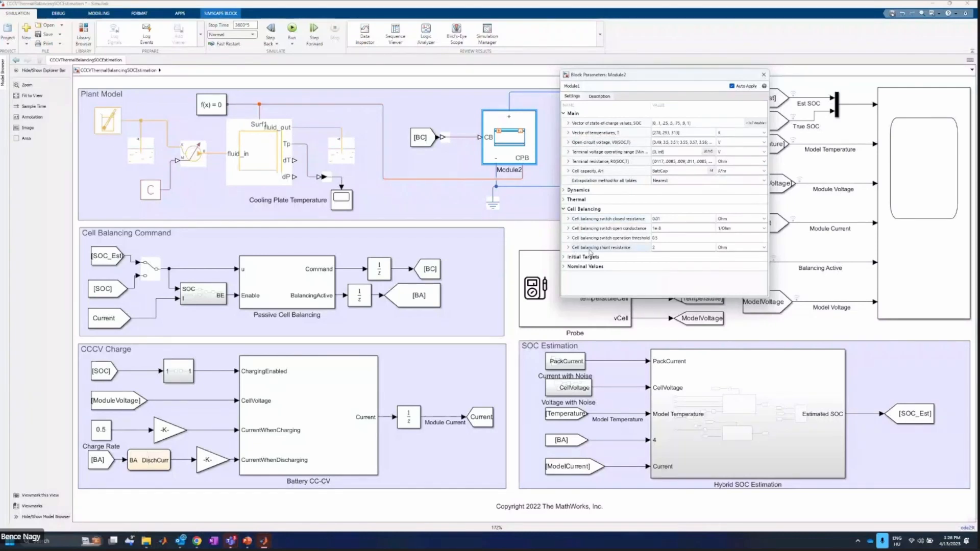
left_click(677, 249)
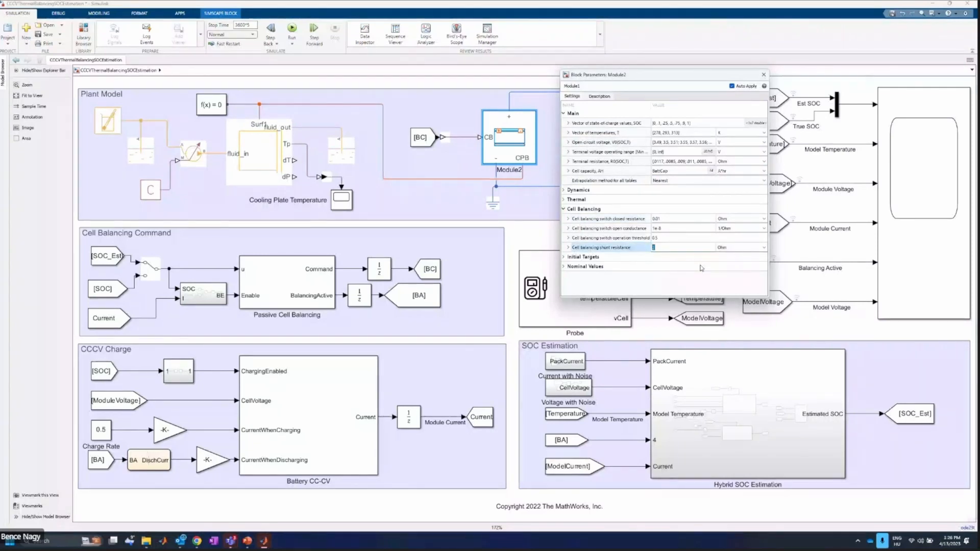
left_click(565, 190)
left_click(565, 219)
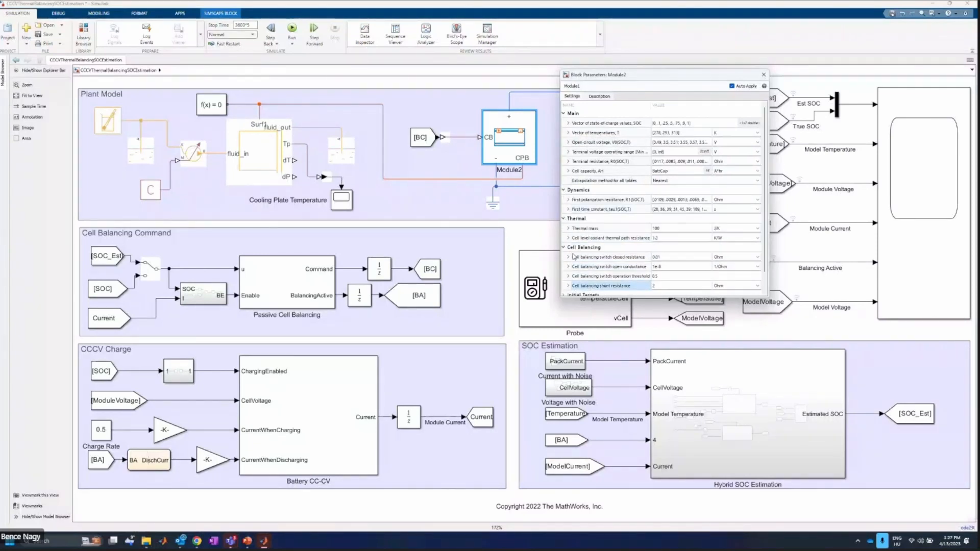
left_click(764, 75)
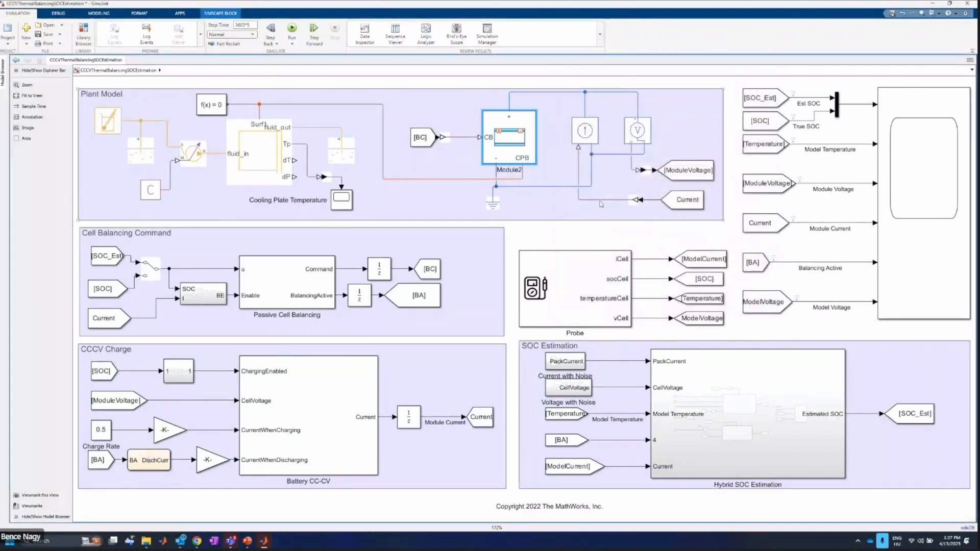
Highlight the thermal connection and cooling plate blocks linked to Module2, and the [BC] balancing command input with its converter
left_click(459, 178)
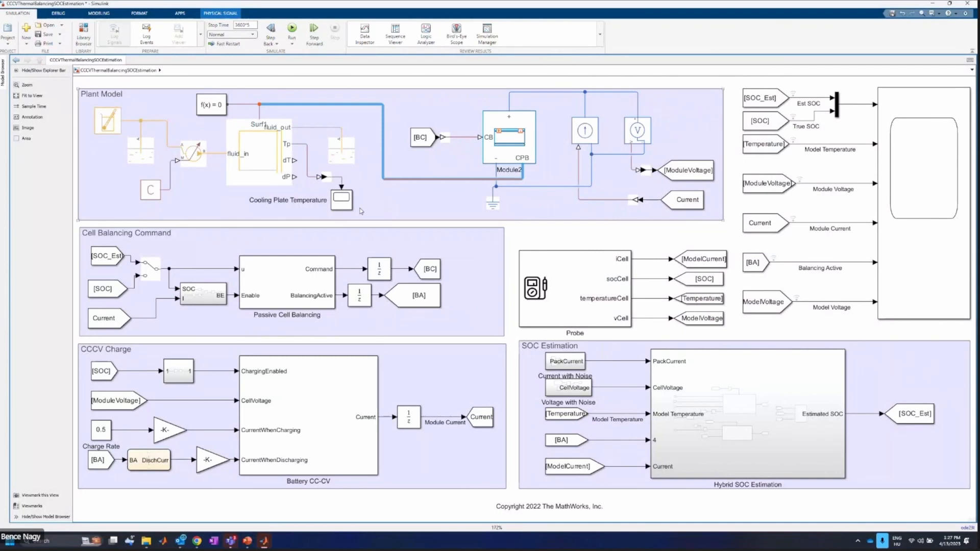
left_click_drag(392, 209, 93, 102)
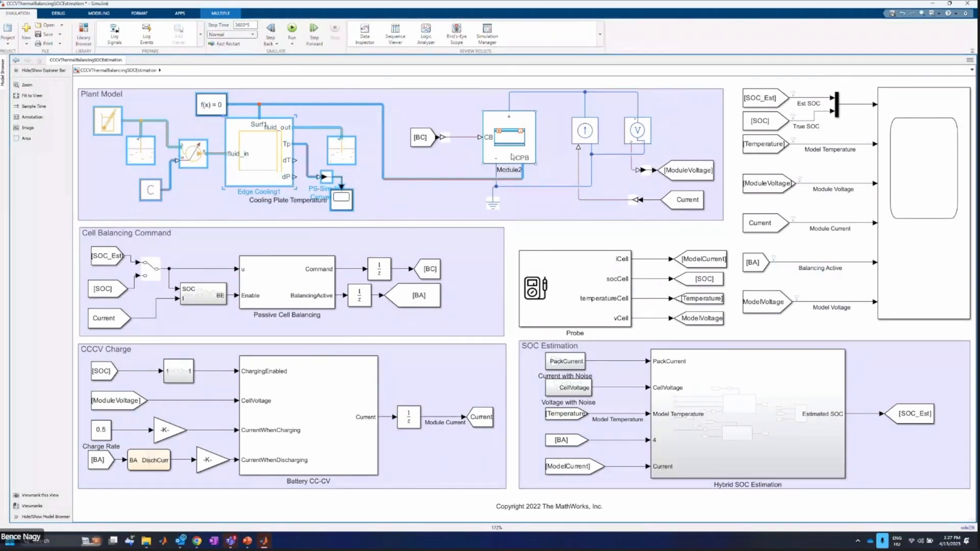
left_click(556, 176)
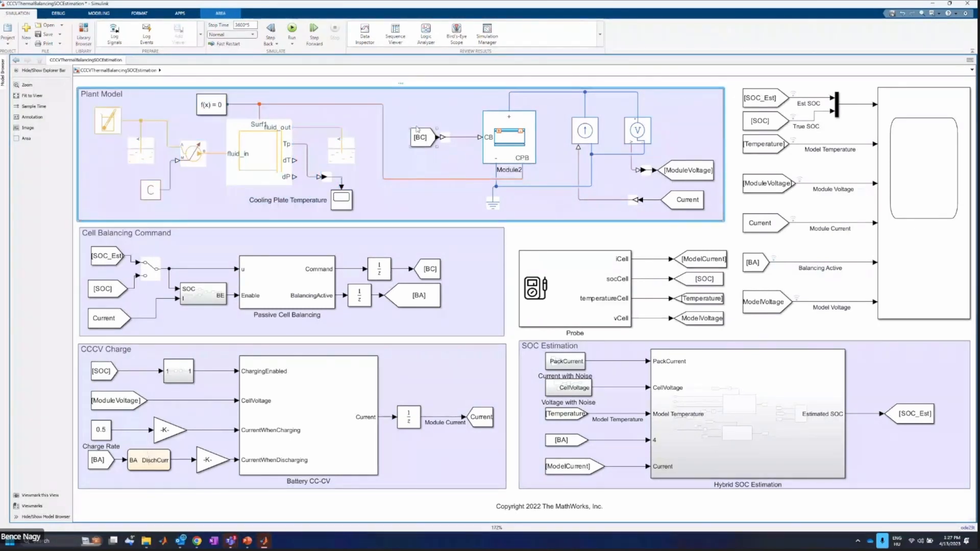
left_click_drag(399, 110, 466, 166)
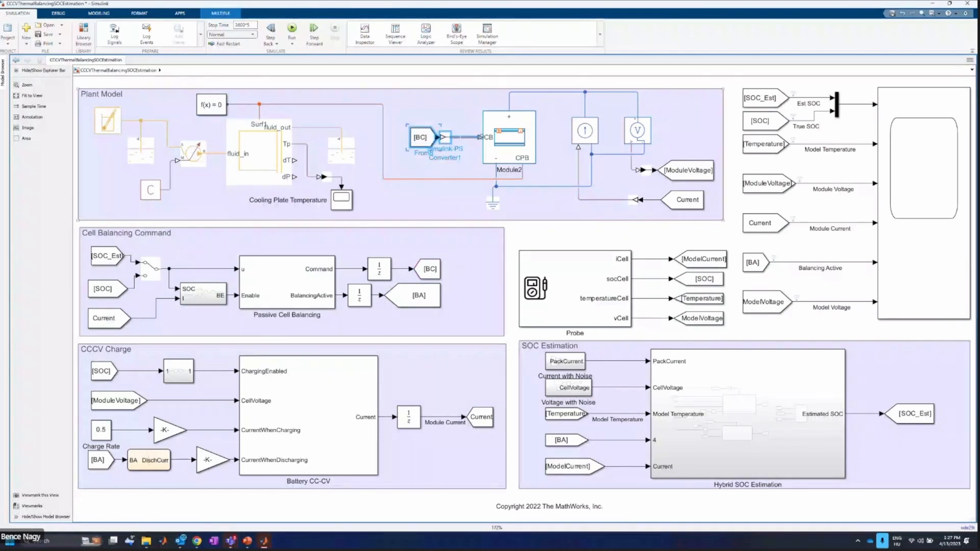
Inspect the Controlled Current Source block connected to Module2 in the Plant Model, and close its description
left_click(548, 166)
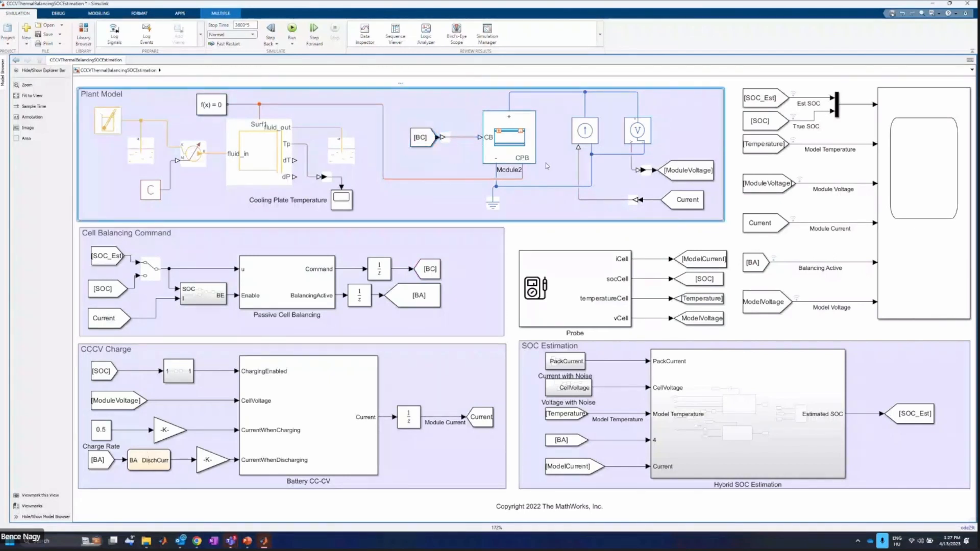
left_click(582, 138)
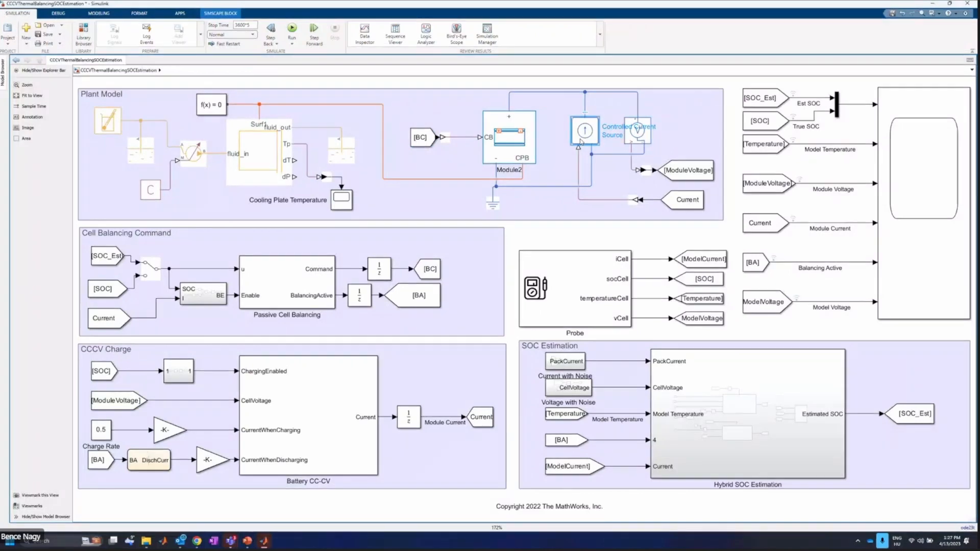
double_click(581, 142)
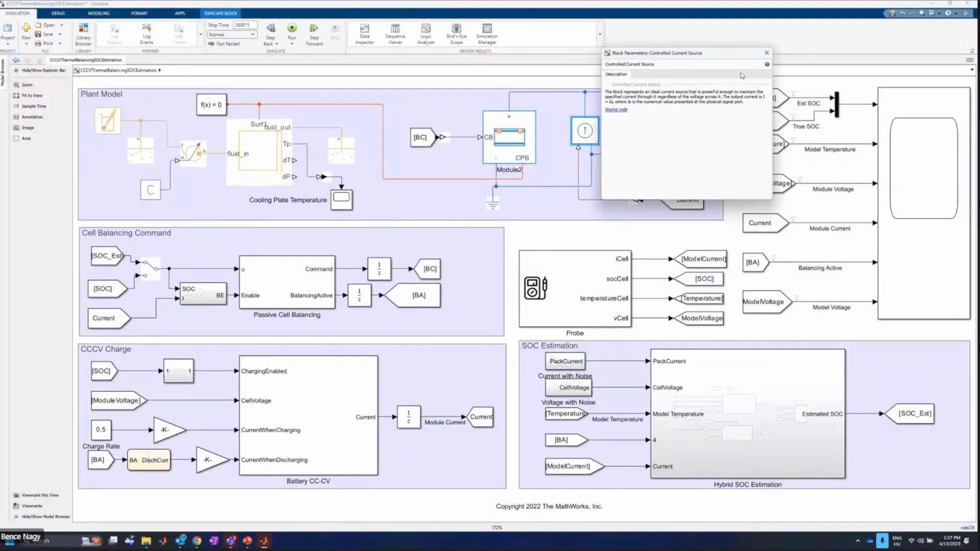
left_click(766, 54)
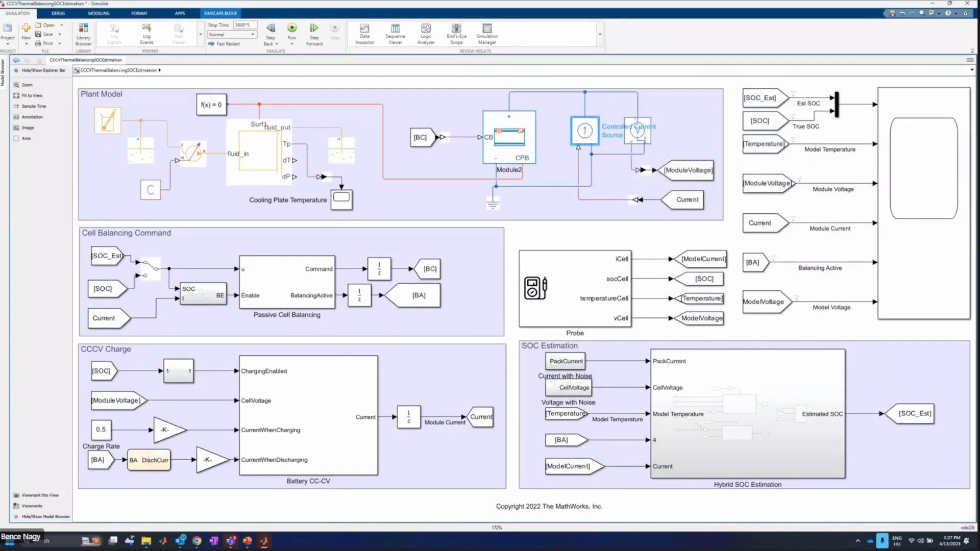
left_click(729, 111)
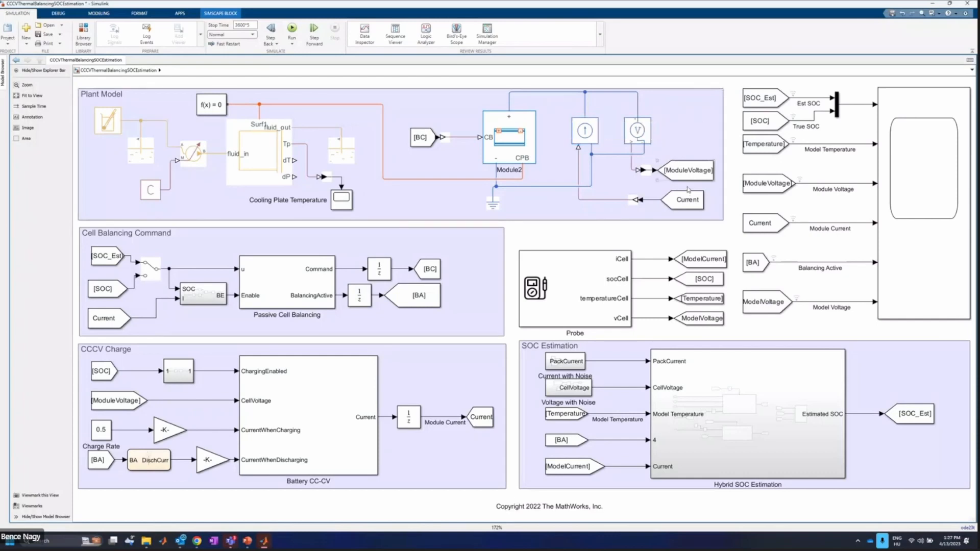
left_click(516, 151)
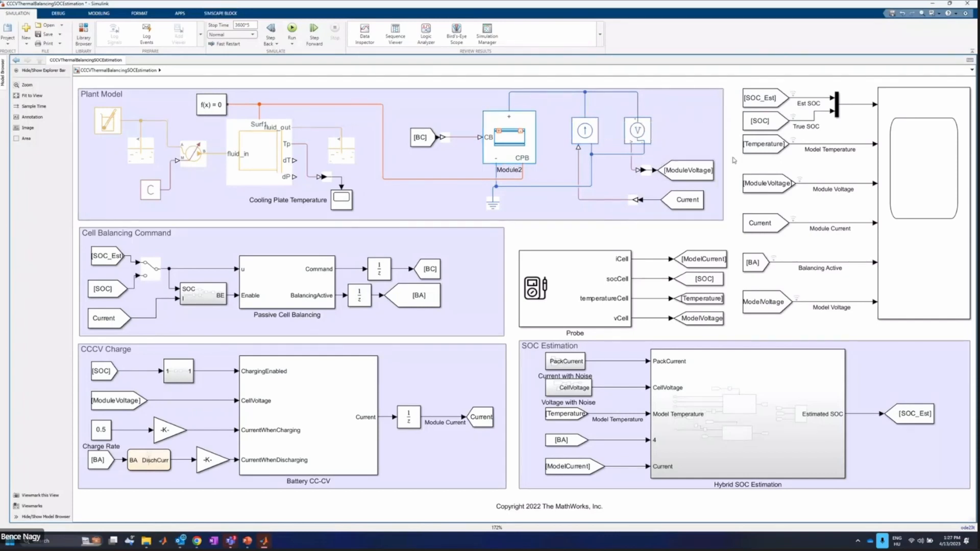
Review the Passive Cell Balancing block's parameters, including the balancing threshold and the ON and OFF delay times, and close them
left_click(419, 231)
double_click(265, 279)
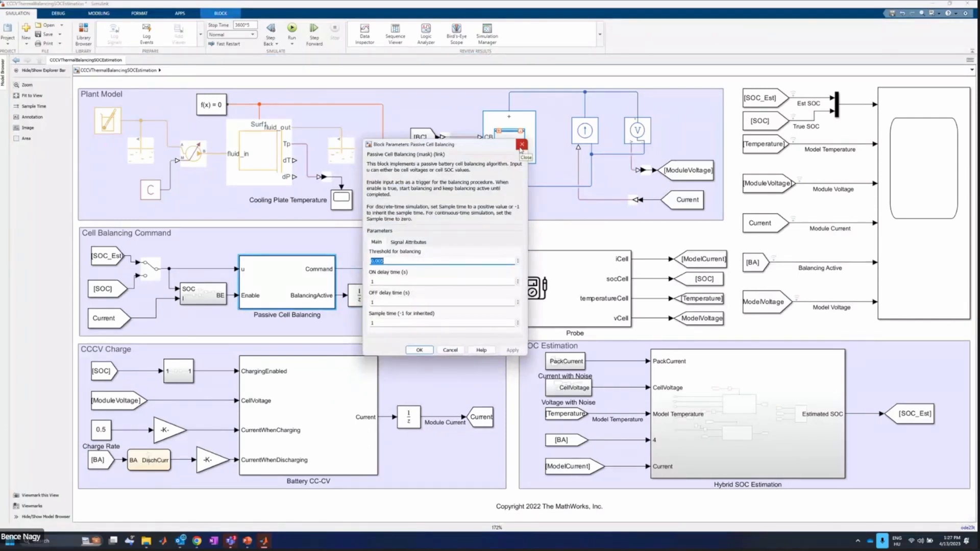
left_click(521, 145)
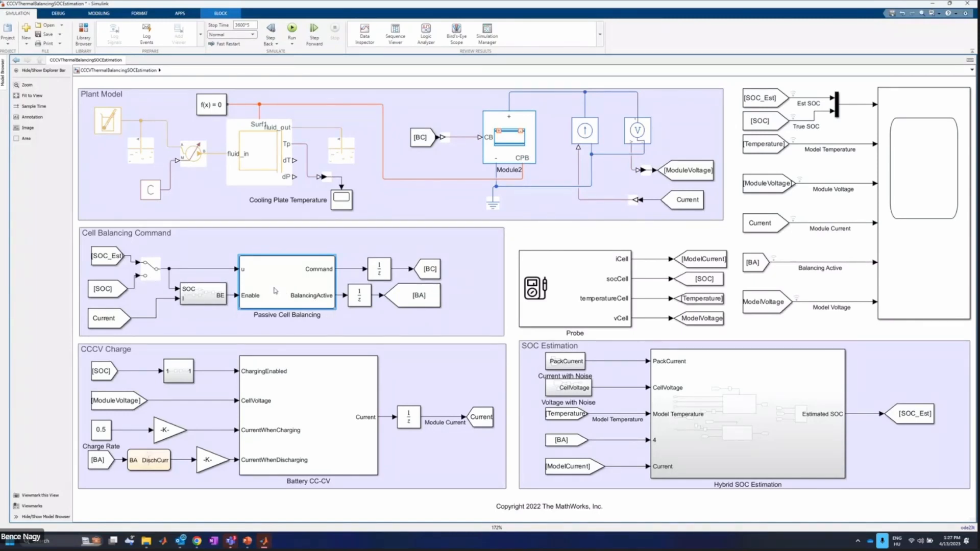
double_click(279, 299)
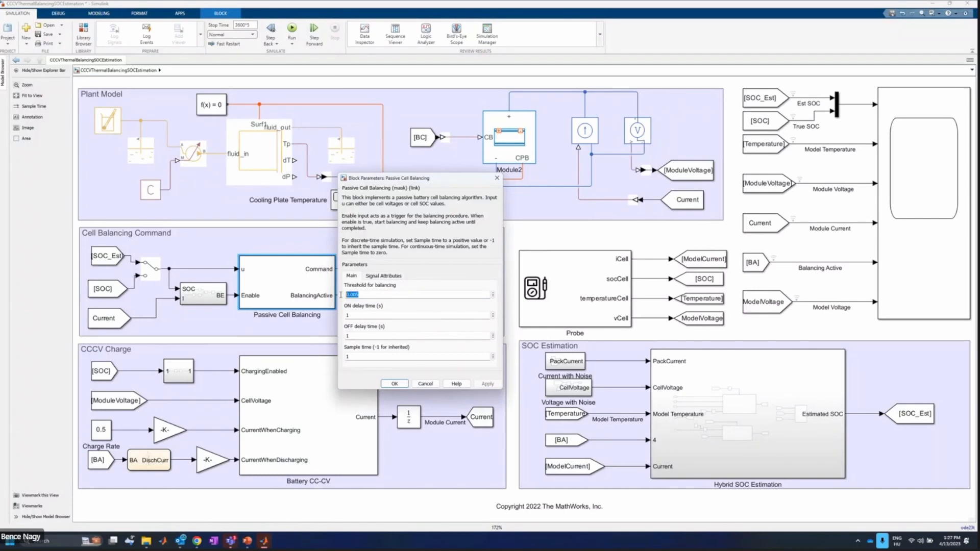
left_click(395, 383)
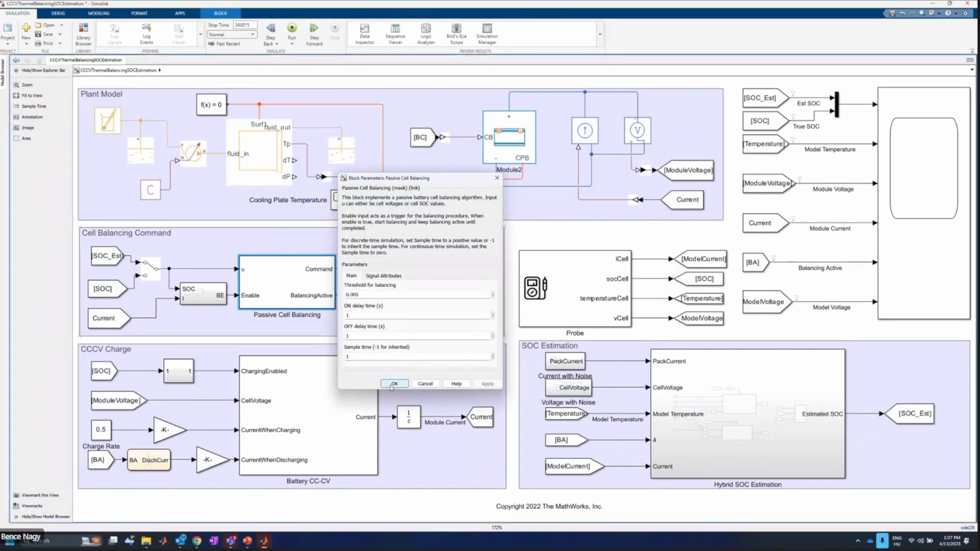
left_click(512, 299)
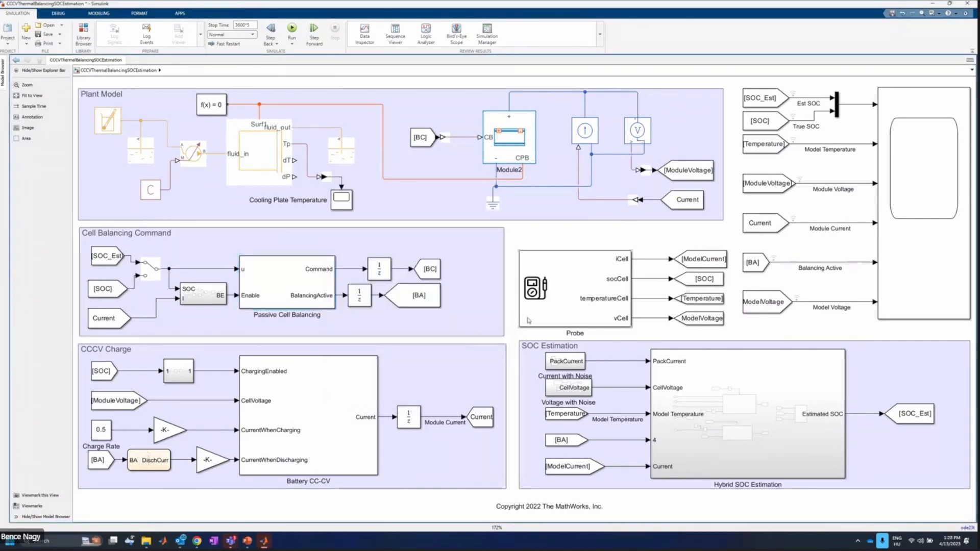
Review the Battery CC-CV block's charging parameters in the CCCV Charge area, including maximum cell voltage and controller gains, and close them
left_click(437, 378)
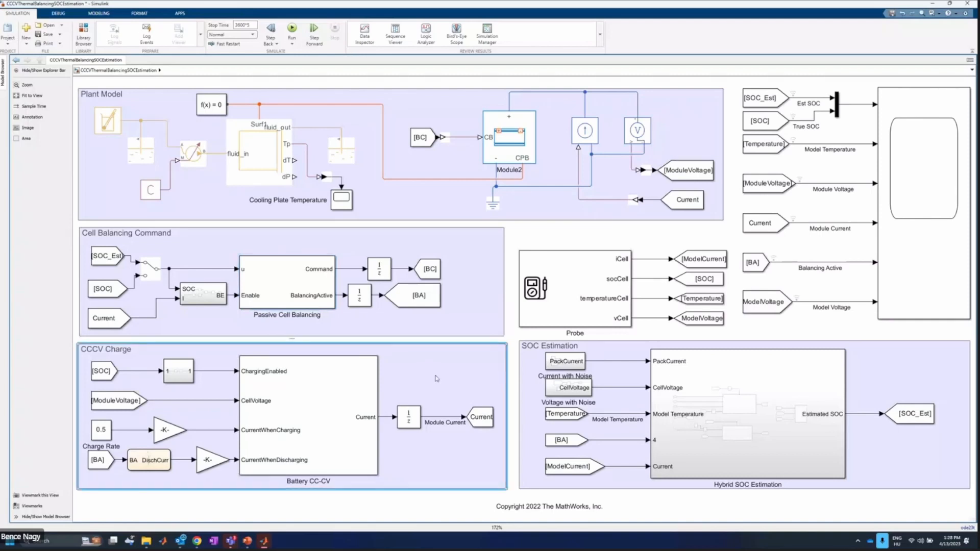
left_click(365, 384)
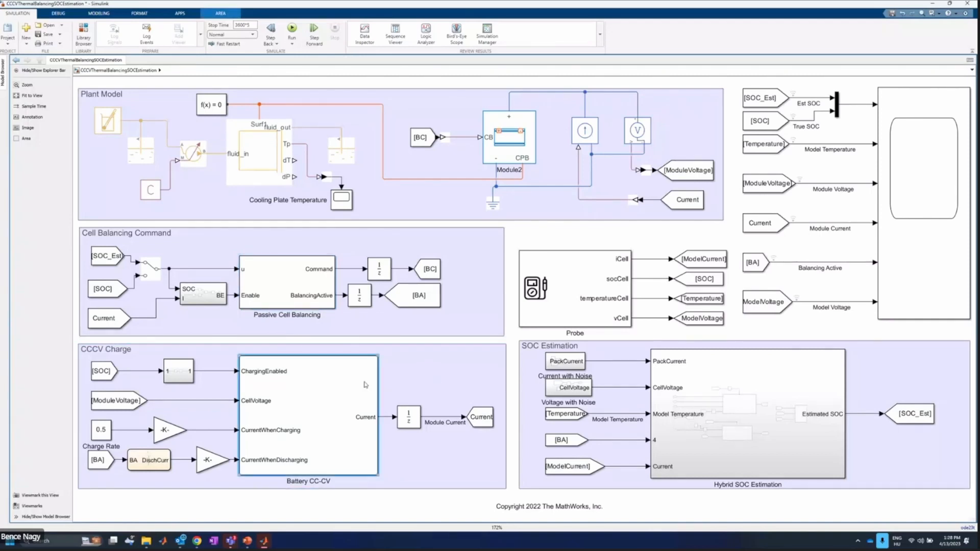
double_click(365, 385)
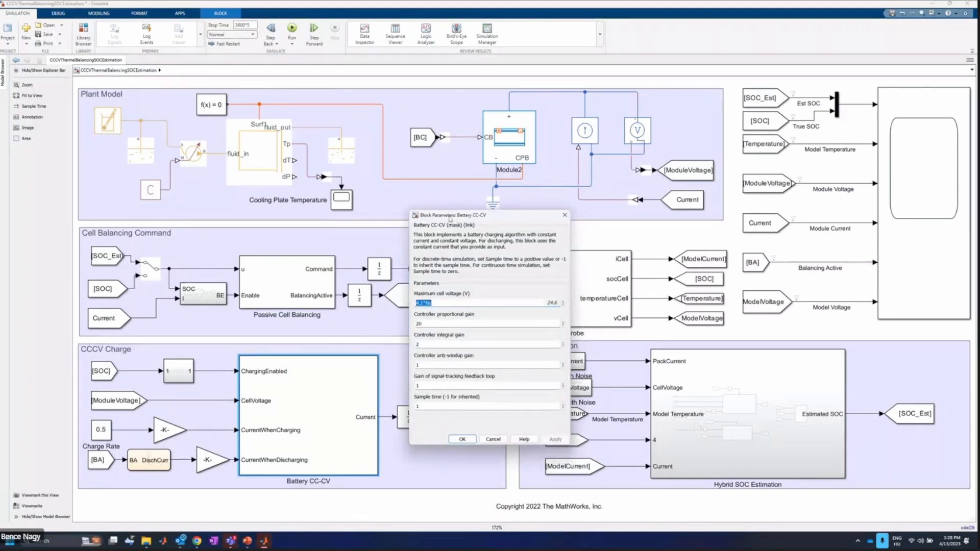
left_click_drag(449, 216, 441, 226)
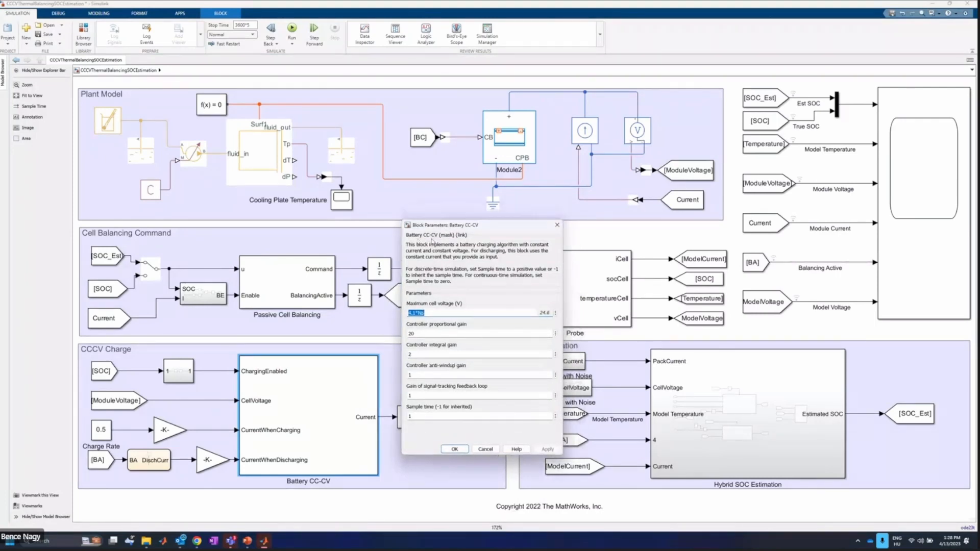
left_click(461, 449)
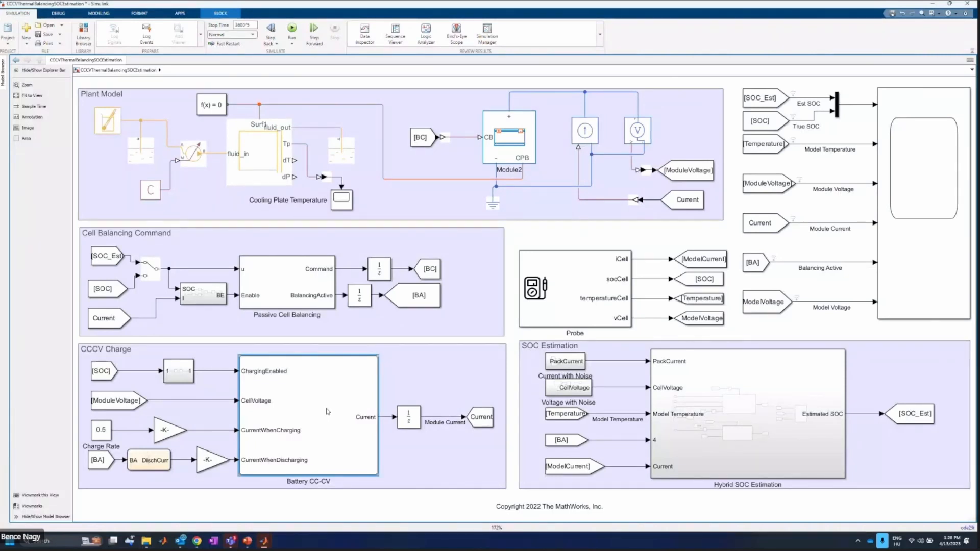
left_click_drag(513, 377, 507, 380)
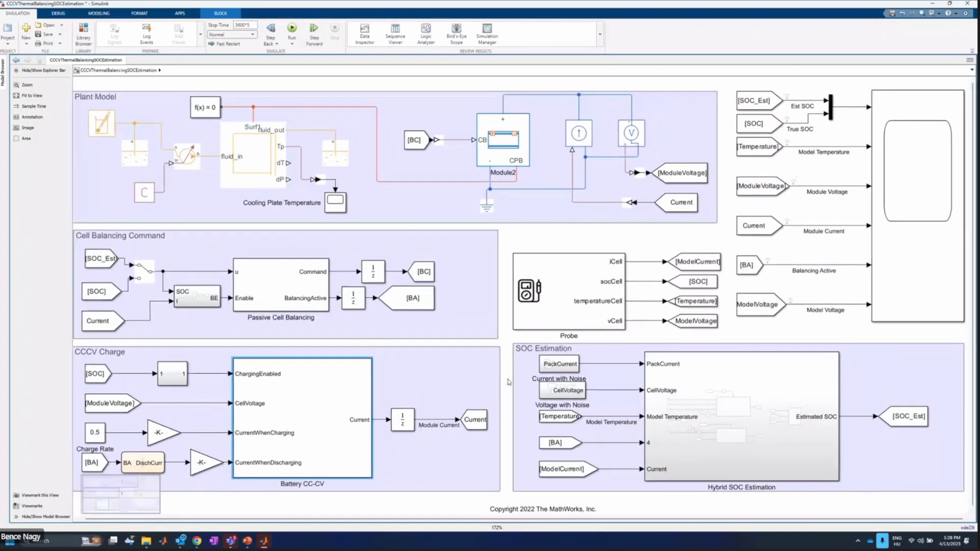
Examine the Kalman filter and Coulomb counting estimators and the output switch inside Hybrid SOC Estimation, and return to the top-level model
double_click(717, 391)
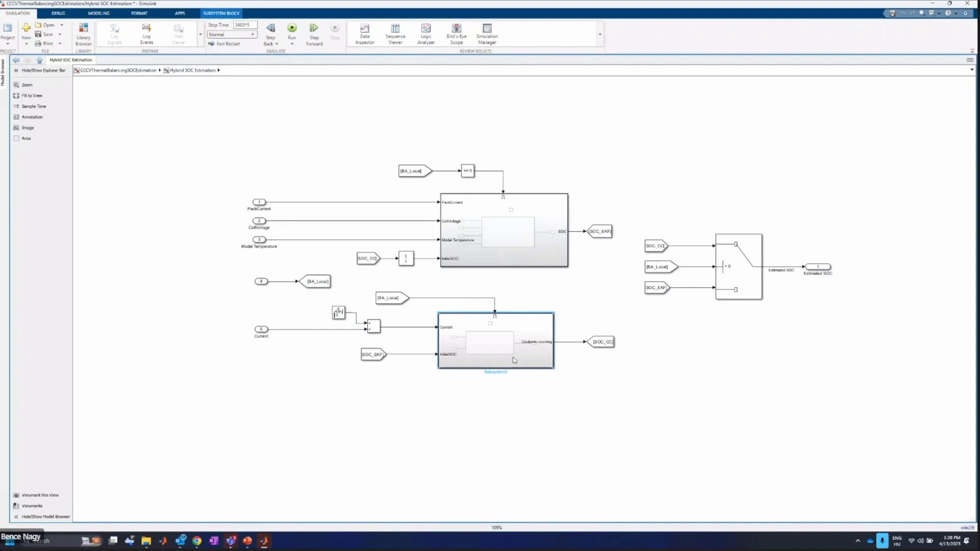
double_click(534, 250)
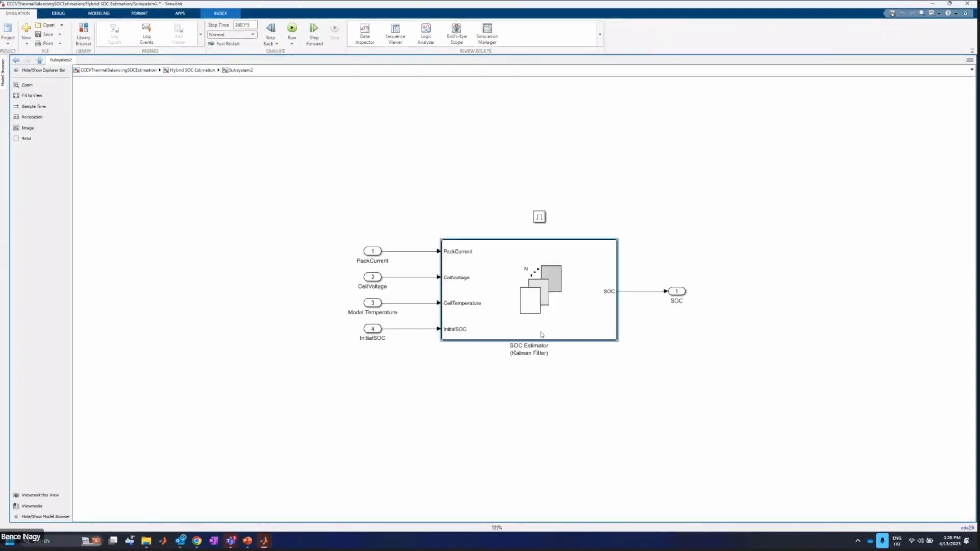
left_click(193, 70)
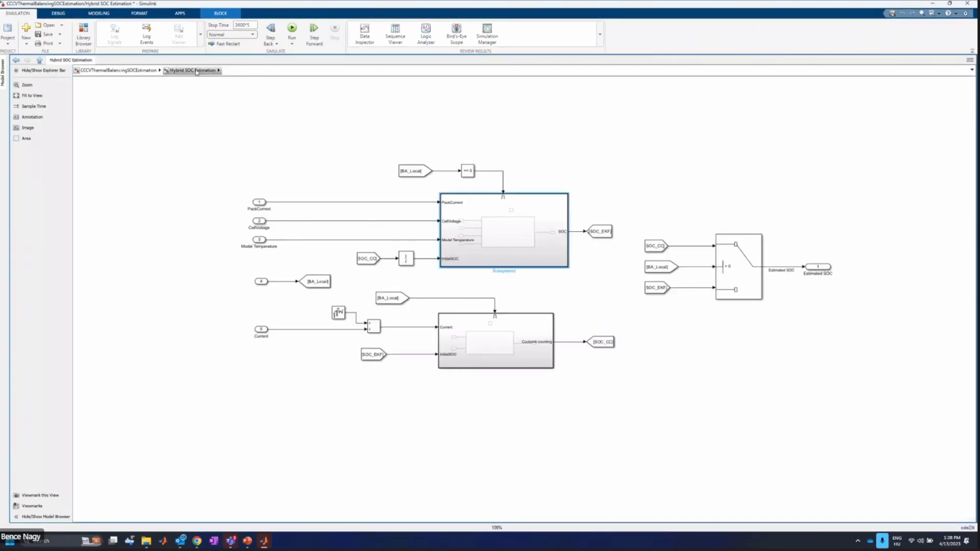
double_click(473, 333)
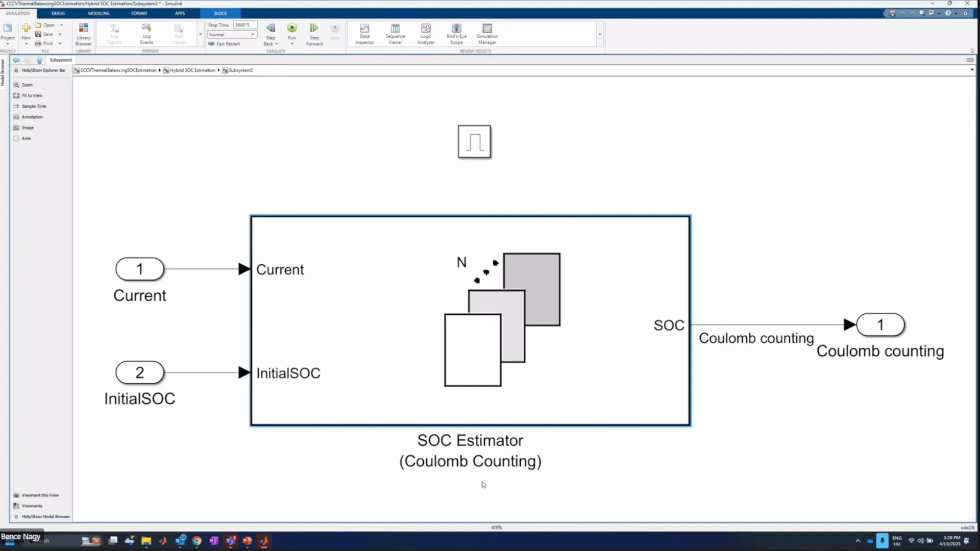
left_click(193, 70)
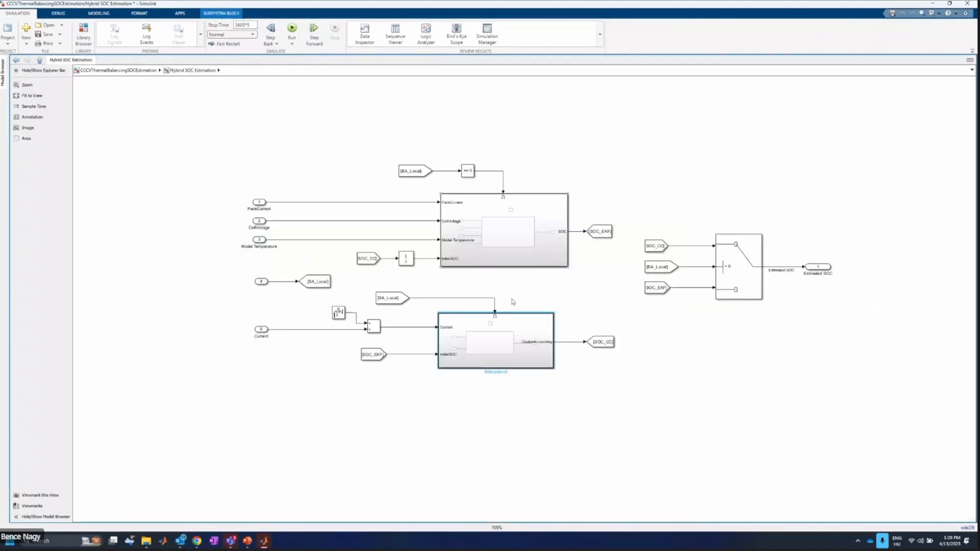
left_click_drag(637, 182, 810, 313)
left_click(776, 400)
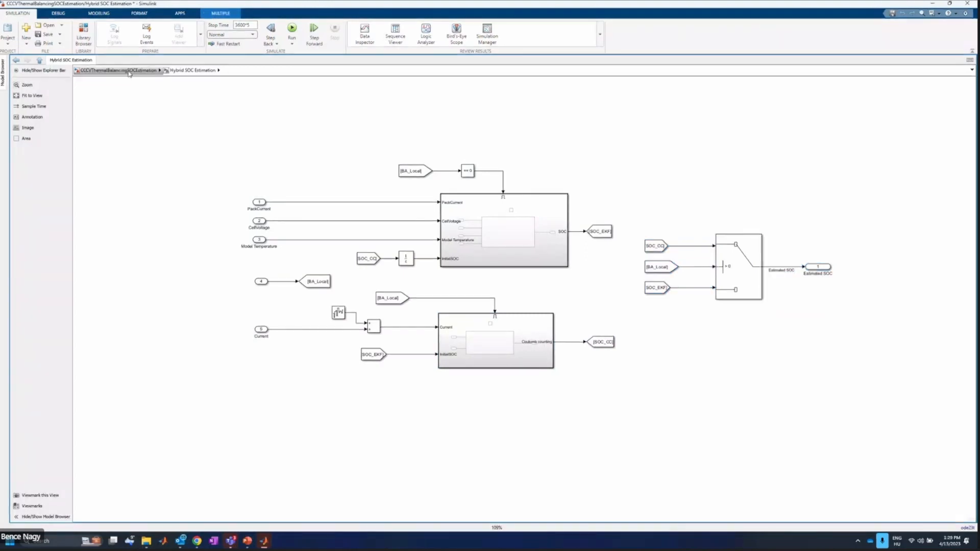
left_click(128, 70)
Highlight the Probe block together with the Module2 block it measures, and clear the highlighting
left_click(571, 246)
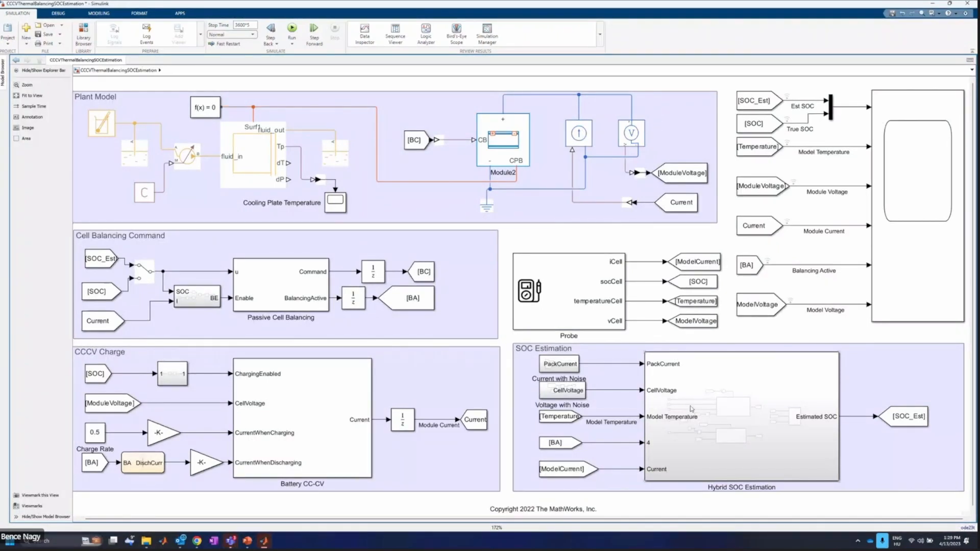
left_click(563, 274)
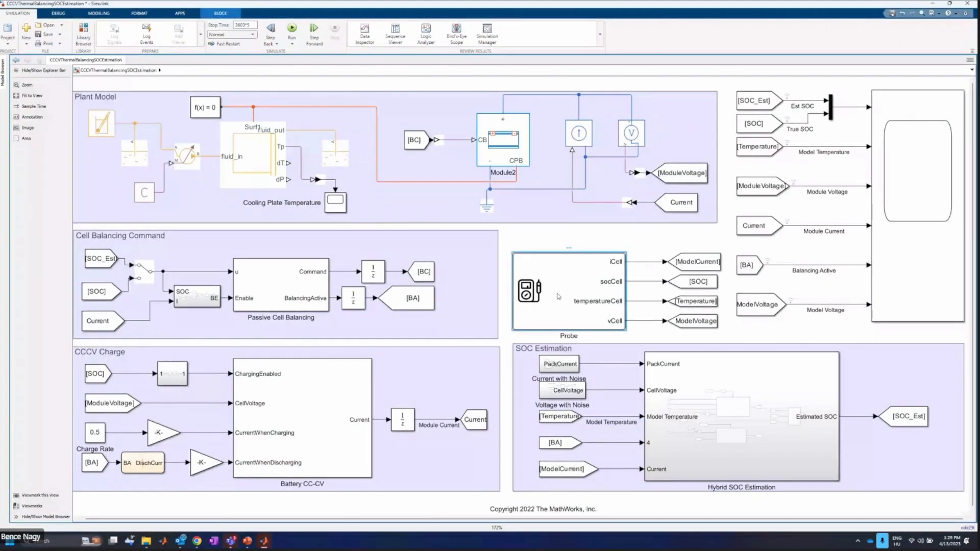
left_click(505, 155)
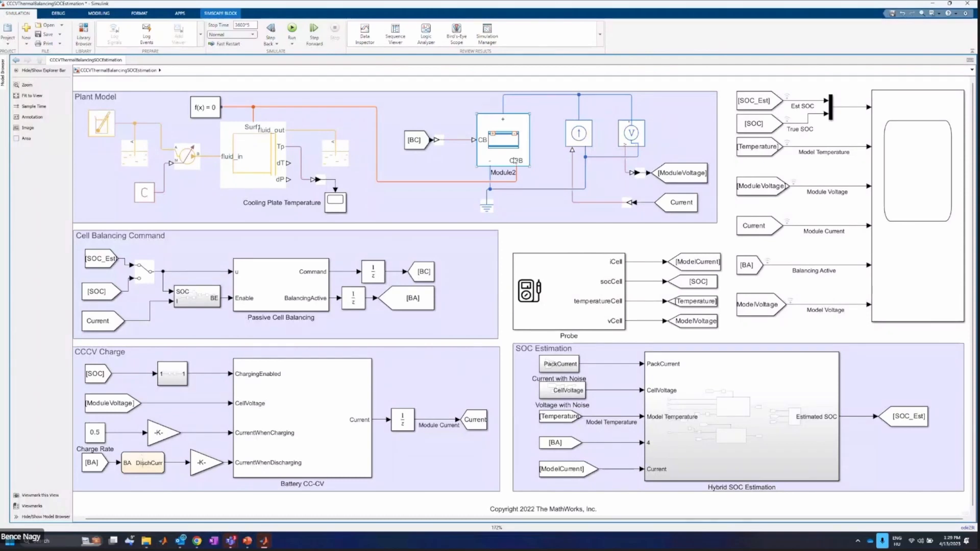
double_click(514, 161)
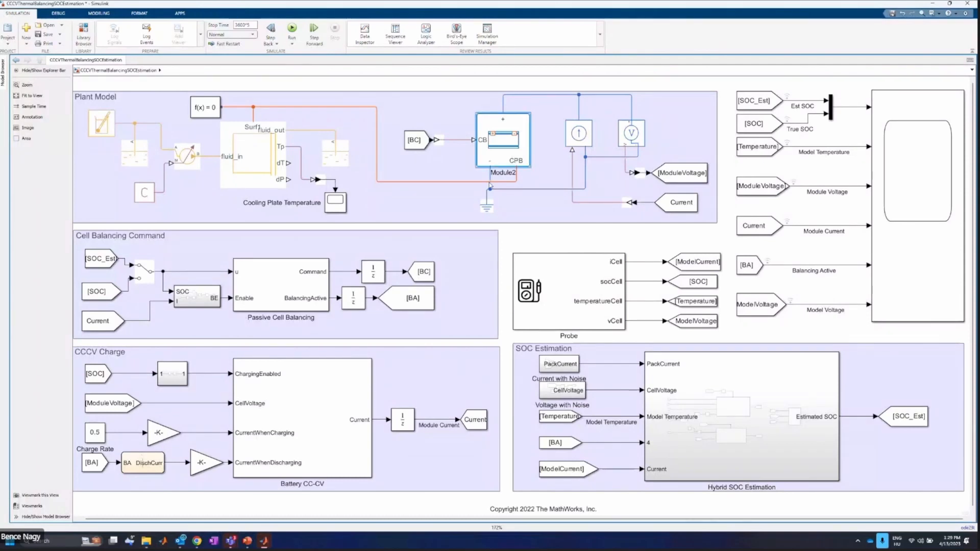
left_click(555, 289)
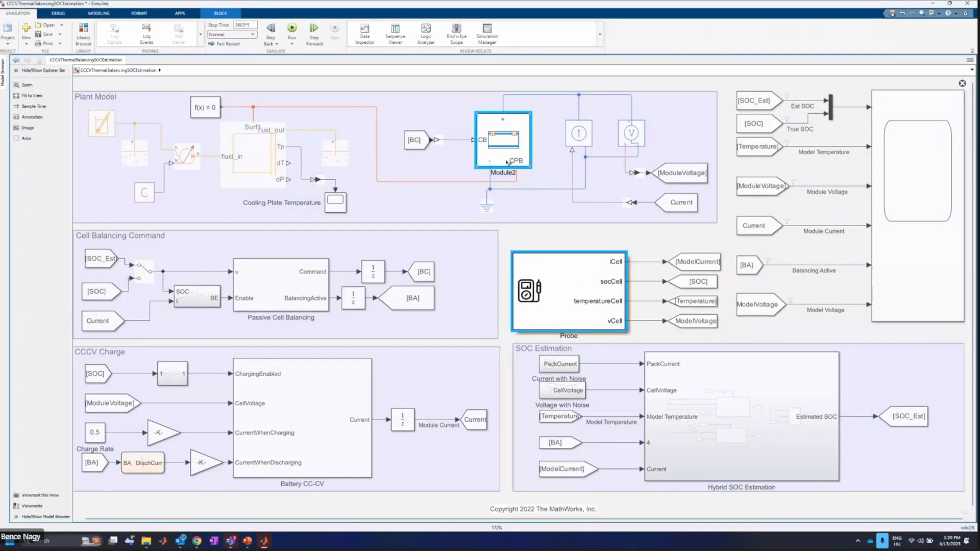
left_click(703, 206)
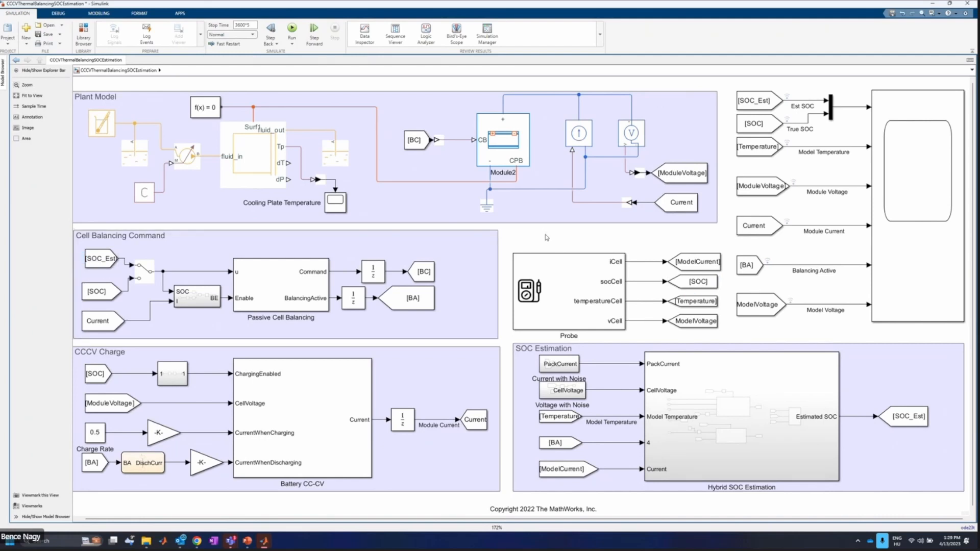
Switch to the Simulation Data Inspector and examine the Module Voltage and Module Current plots
left_click(251, 24)
mouse_move(267, 542)
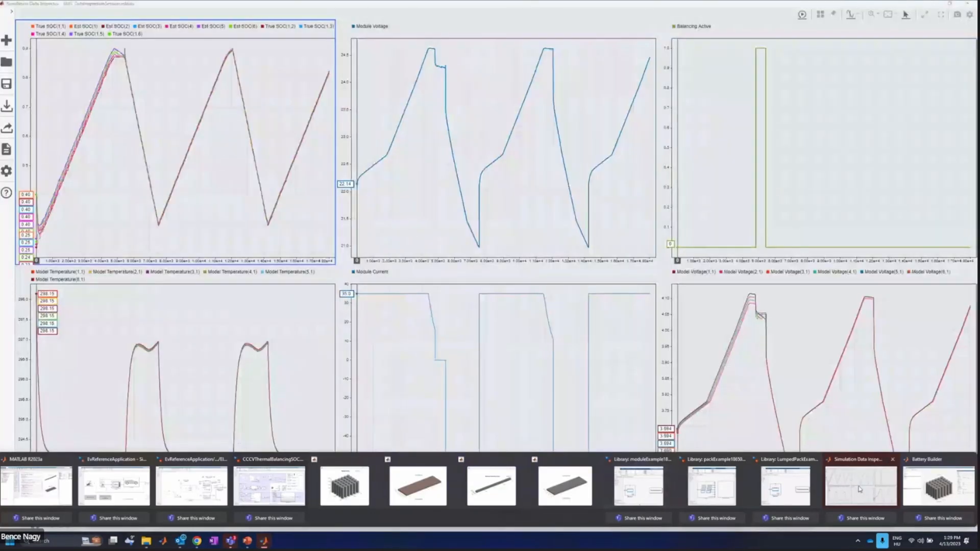
left_click(860, 489)
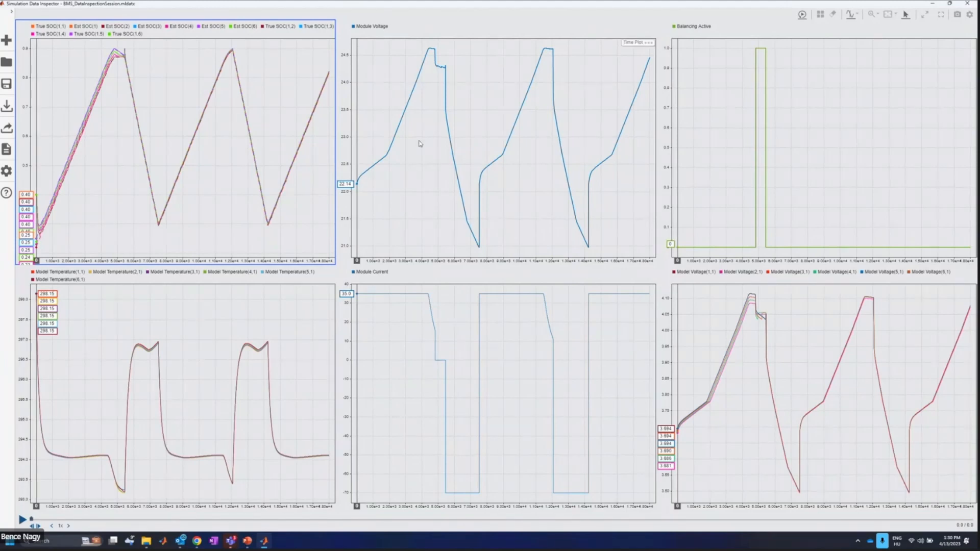
left_click(471, 129)
left_click(504, 376)
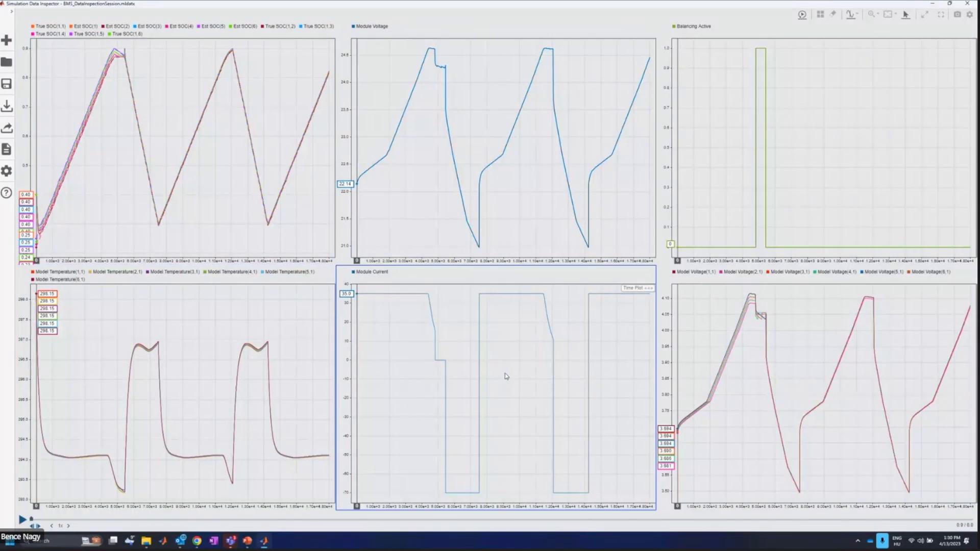
Examine the Balancing Active and Model Voltage plots, and move the data cursor on the SOC plot to about 2.99e+3
left_click(837, 143)
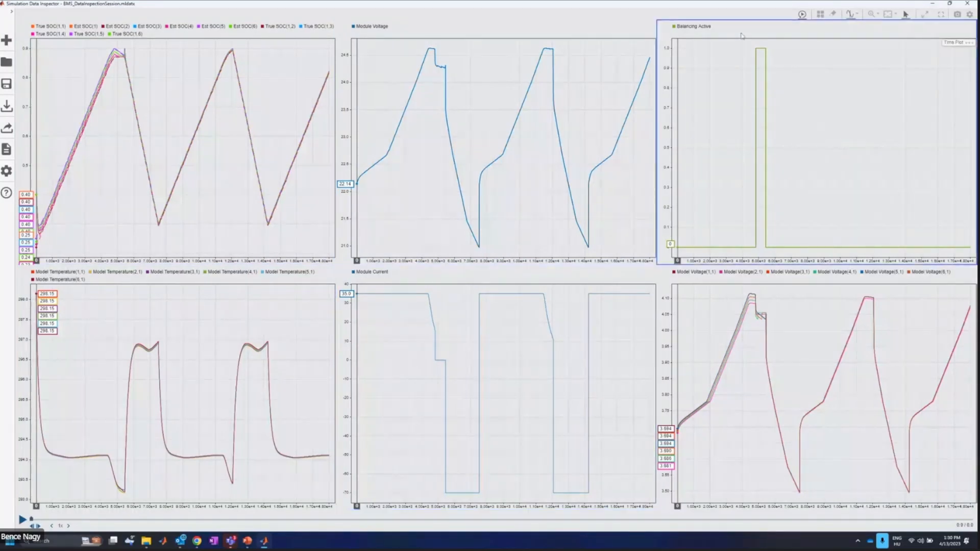
left_click(805, 347)
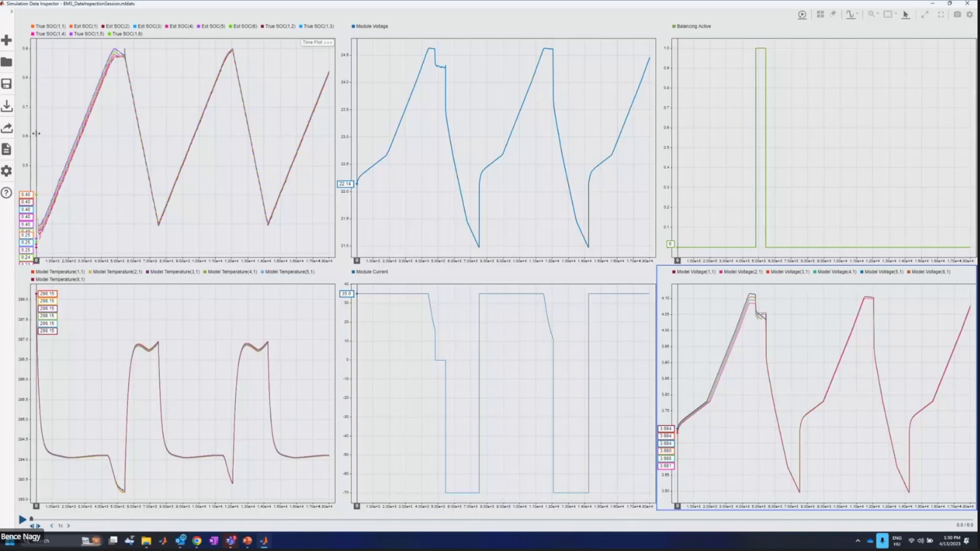
left_click_drag(36, 133, 86, 127)
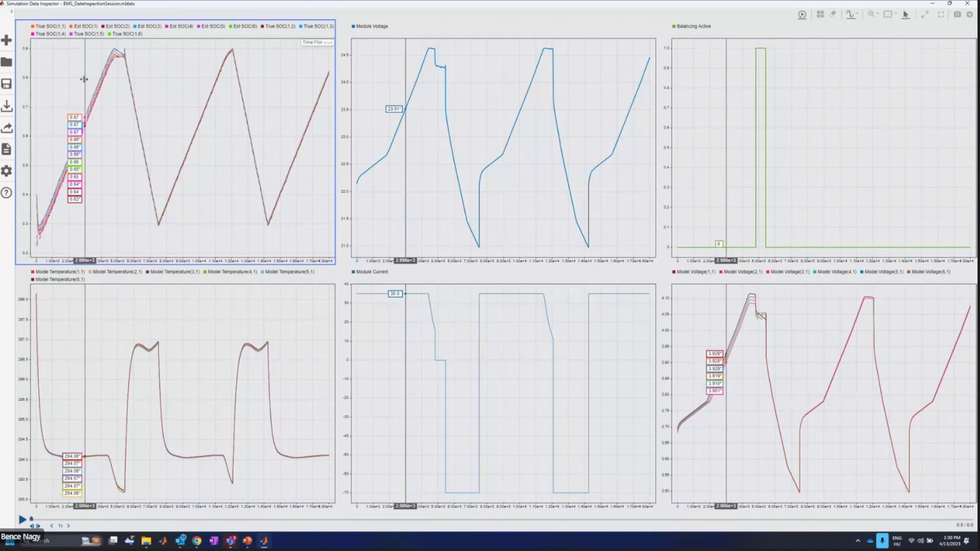
Advance the data cursor on the SOC plot through the end of the first charge to the start of balancing at about 4.9e+3
left_click_drag(86, 80, 94, 80)
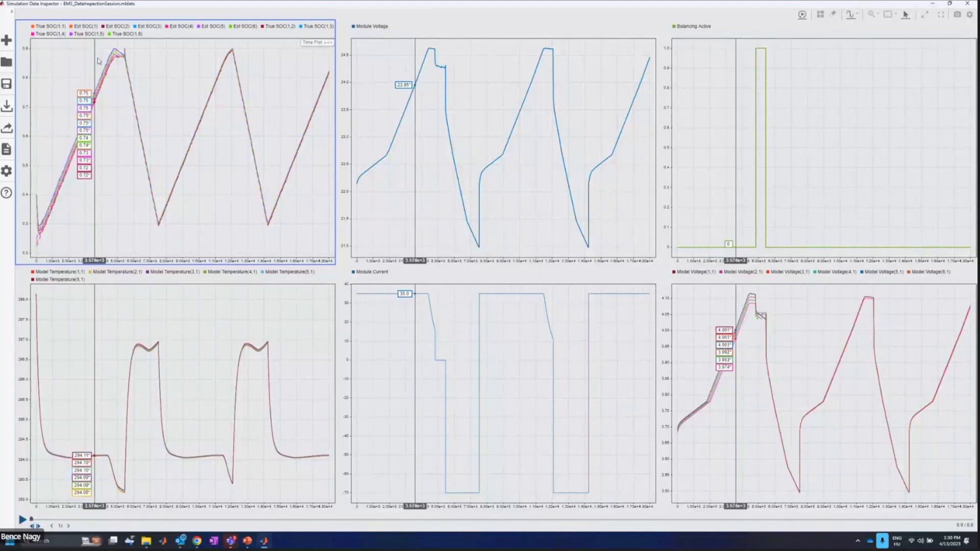
left_click_drag(94, 58, 107, 58)
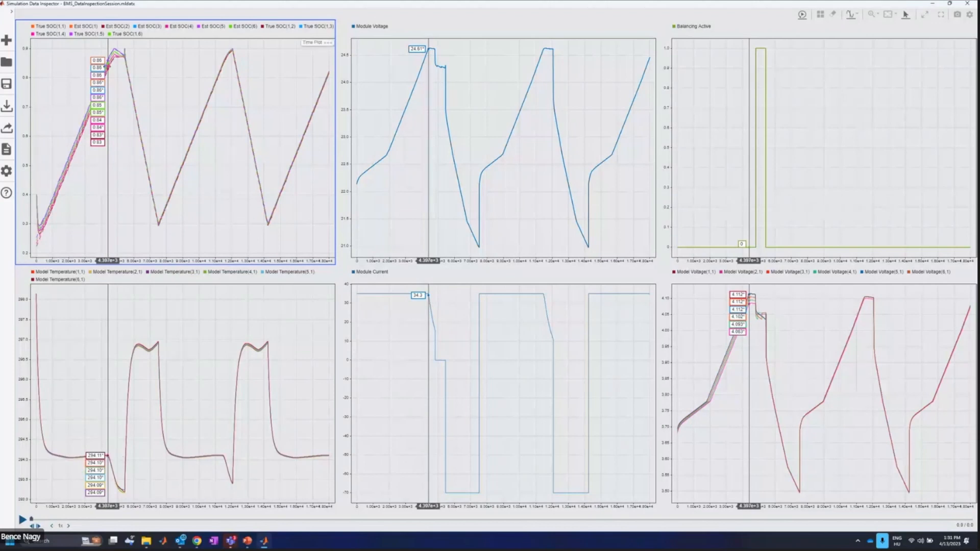
left_click_drag(107, 44, 115, 43)
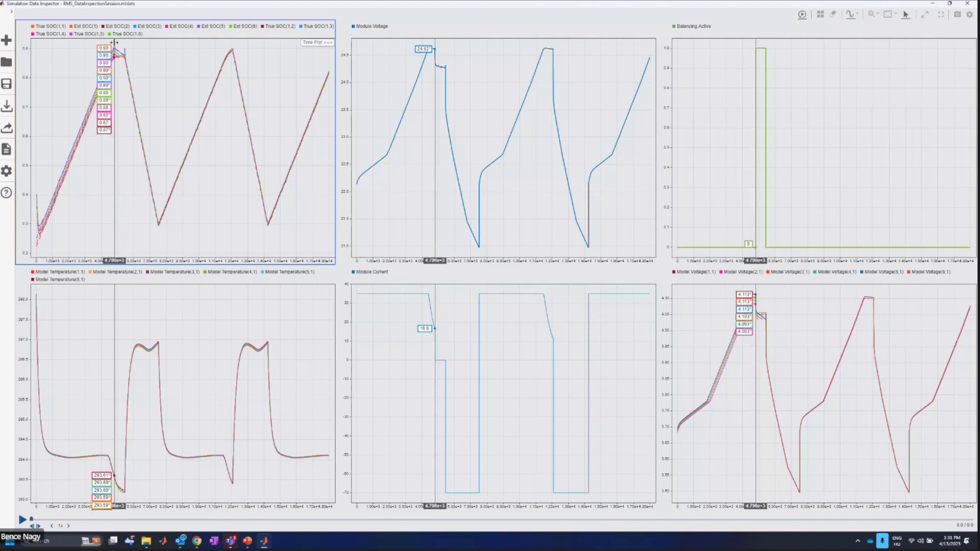
left_click_drag(115, 43, 116, 43)
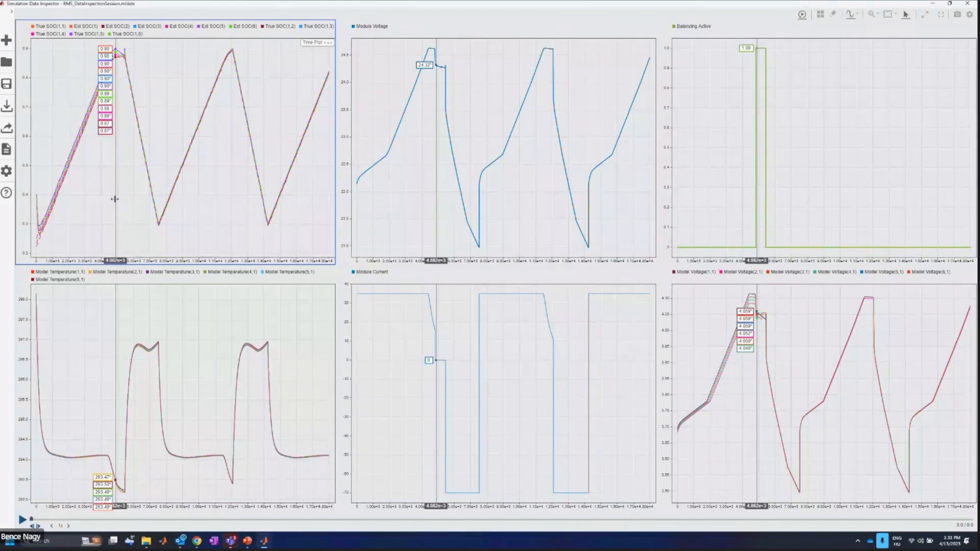
Trace the signals with the data cursor from the end of balancing at about 5.43e+3 through the discharge to the final time, 1.800e+4
left_click_drag(115, 199, 124, 199)
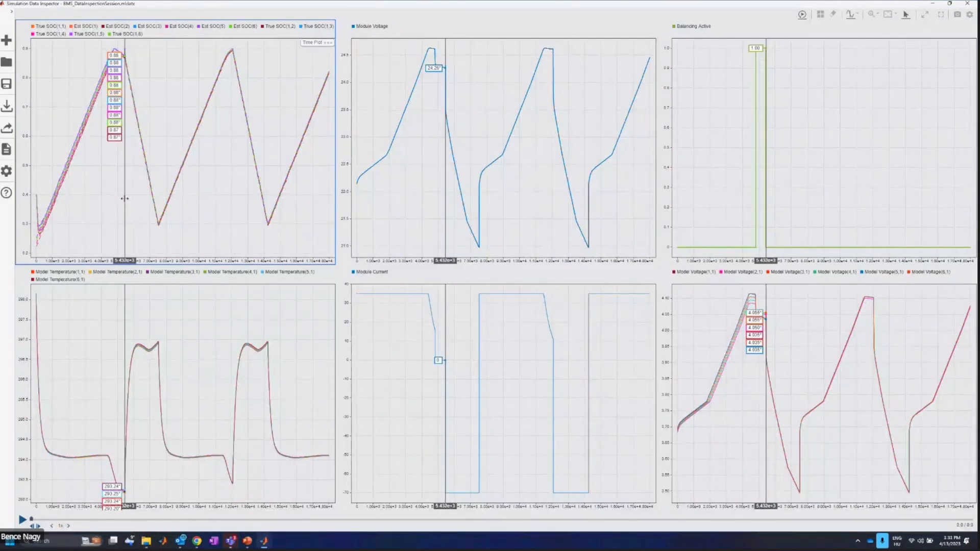
left_click_drag(125, 199, 131, 214)
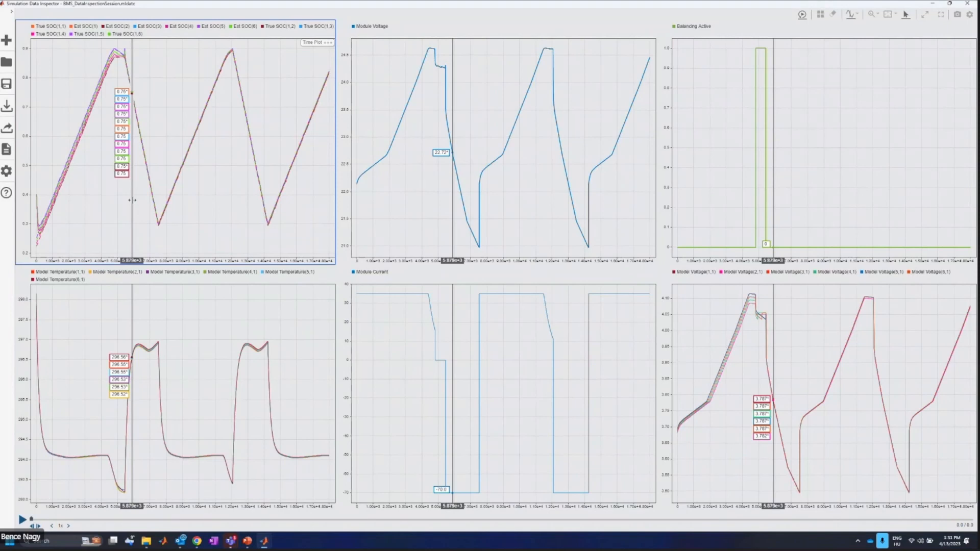
left_click_drag(132, 200, 329, 215)
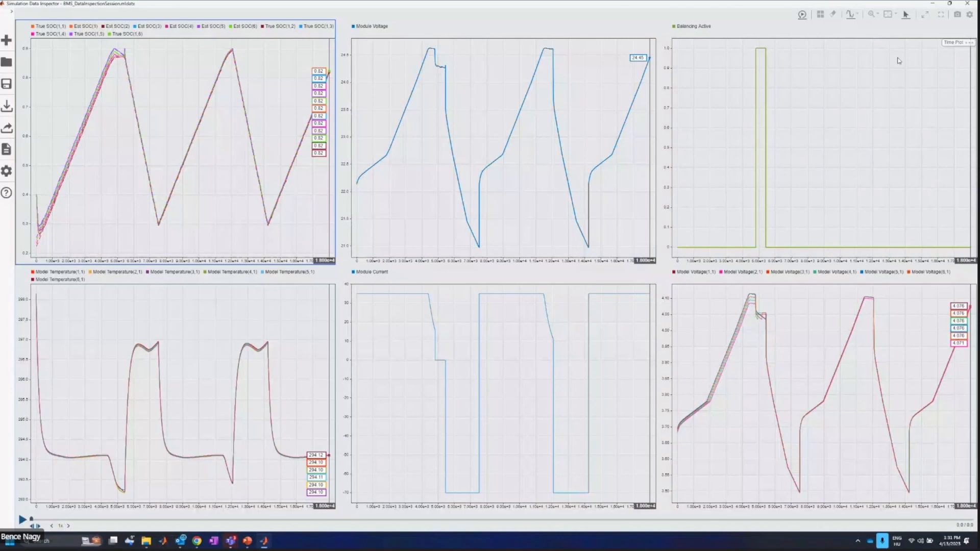
Minimize the Simulation Data Inspector and switch to the presentation's SOC Estimation and Balancing slide
left_click(933, 4)
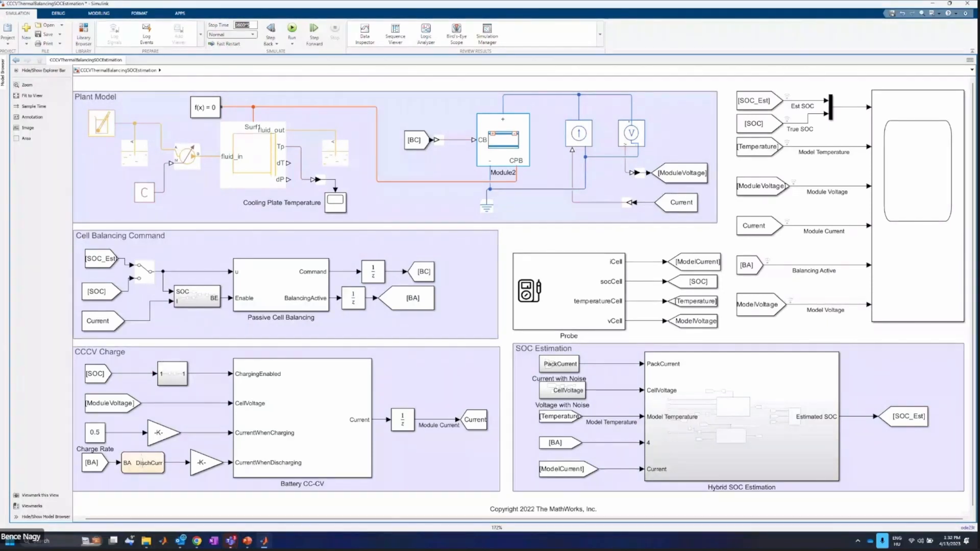
key("alt+Tab")
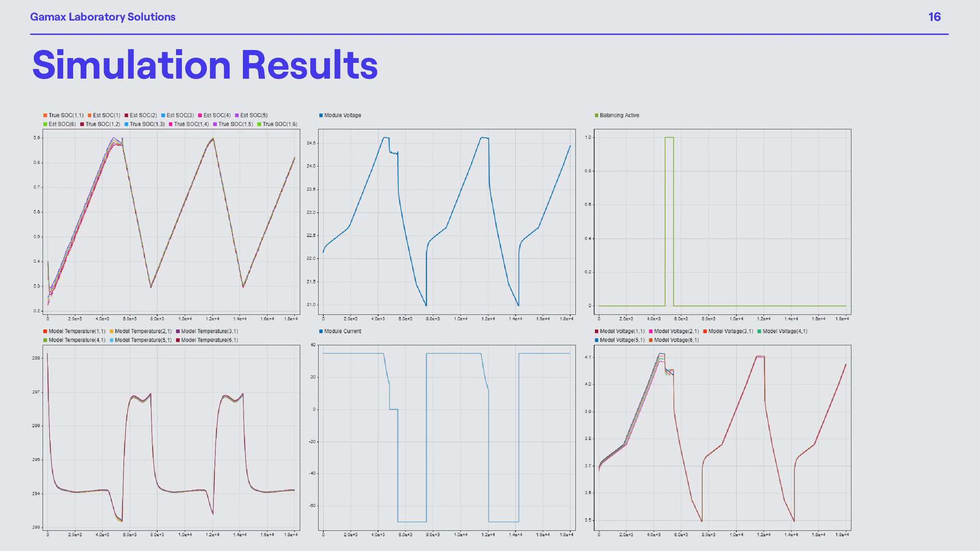
key("Right")
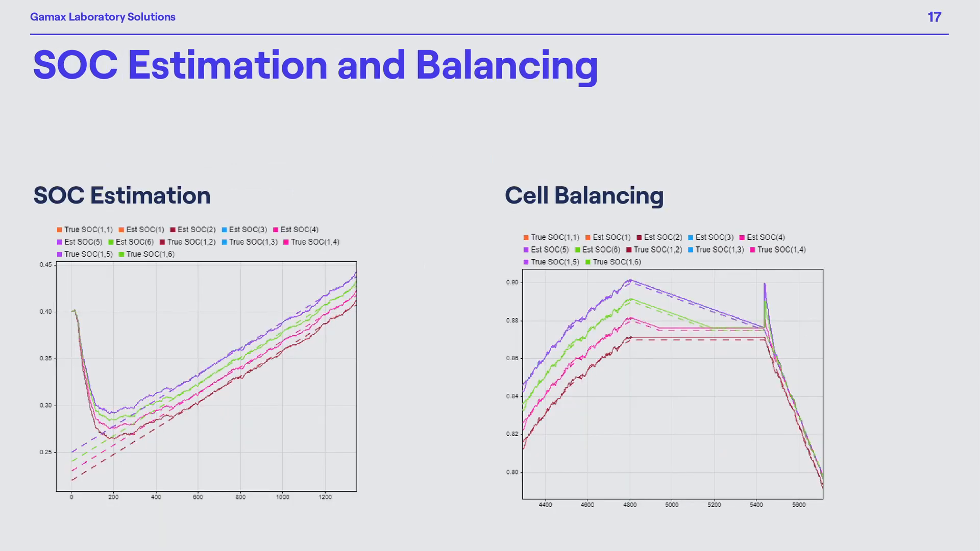